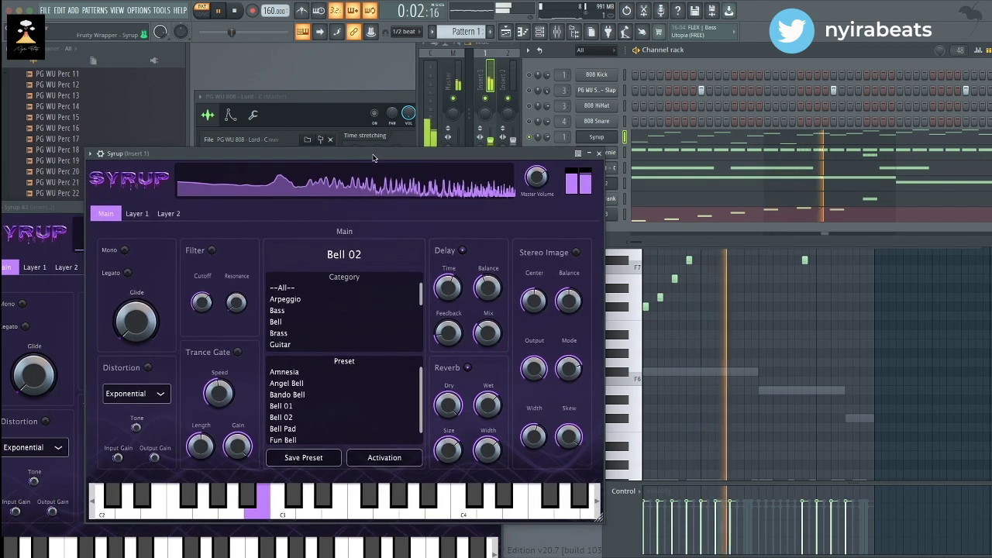
- Audition the Bell 02, Bell Pad and Fun Bell presets on the playing melody
click(284, 418)
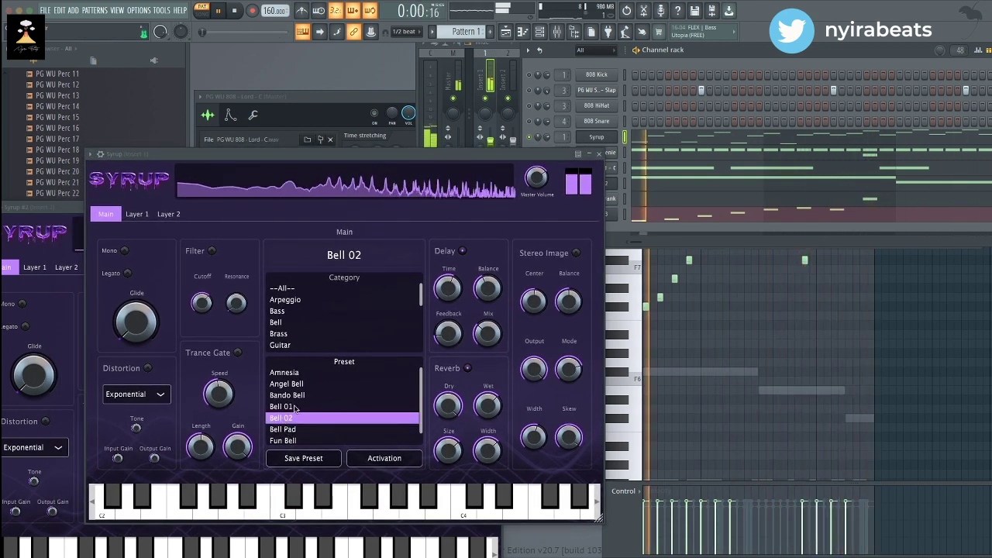
click(285, 430)
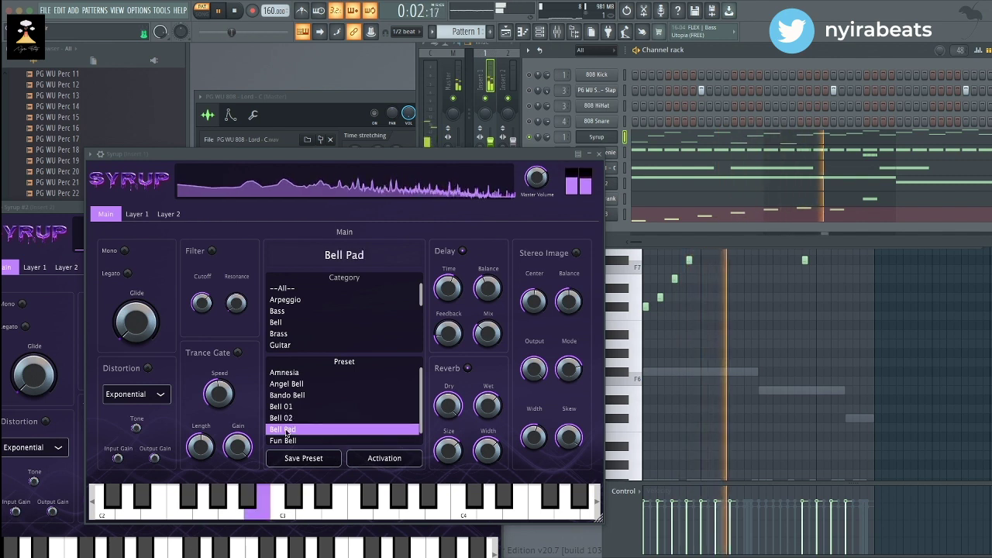
scroll(286, 432, down, 1)
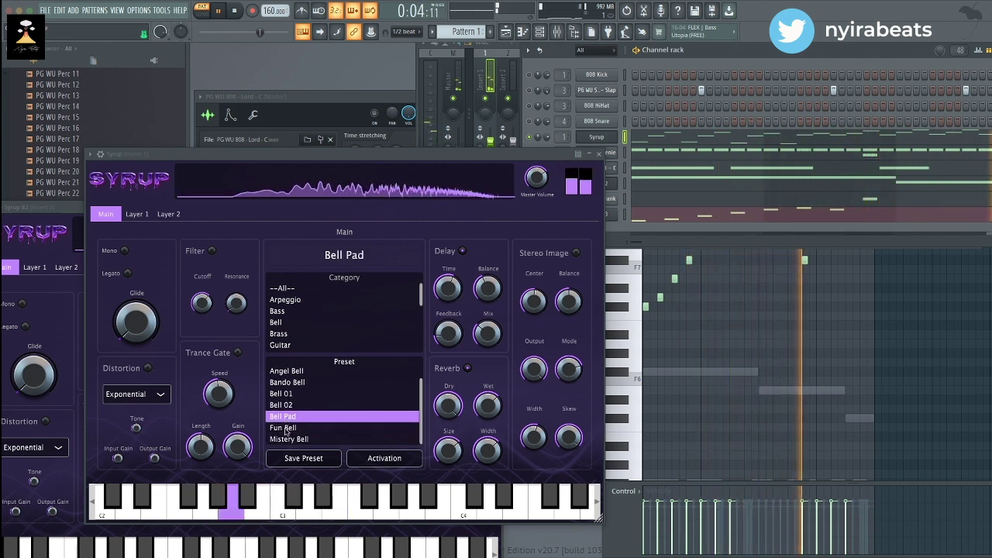
click(285, 429)
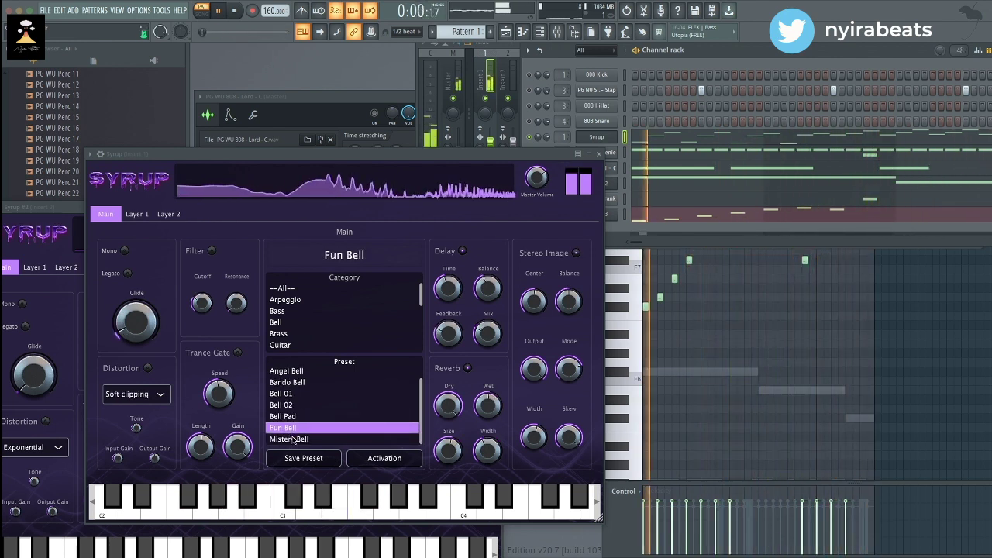
- Move the Syrup and Channel rack windows apart, and audition the Bell 02, Bell 01, Fun Bell, Angel Bell and Bando Bell presets
drag(525, 156, 455, 105)
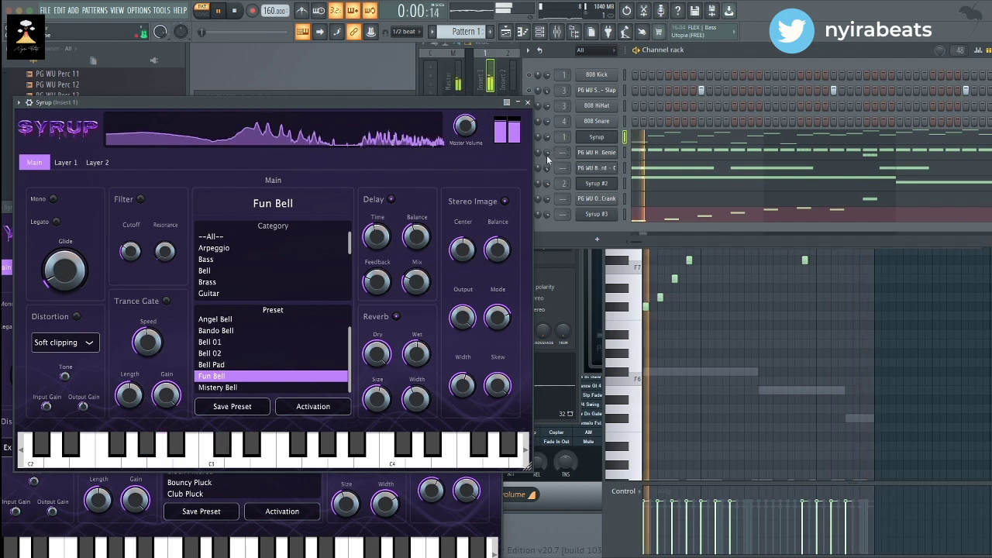
drag(699, 55, 761, 62)
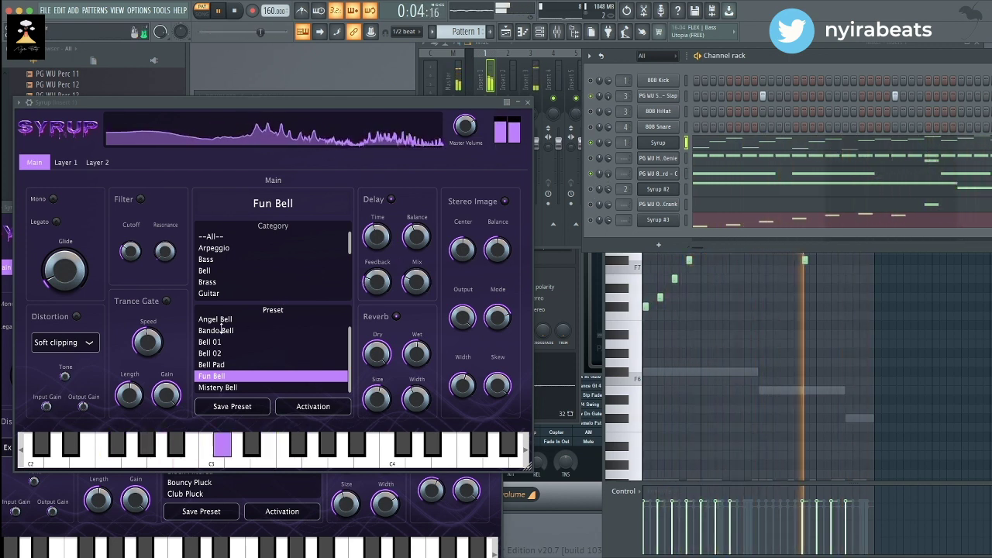
click(213, 353)
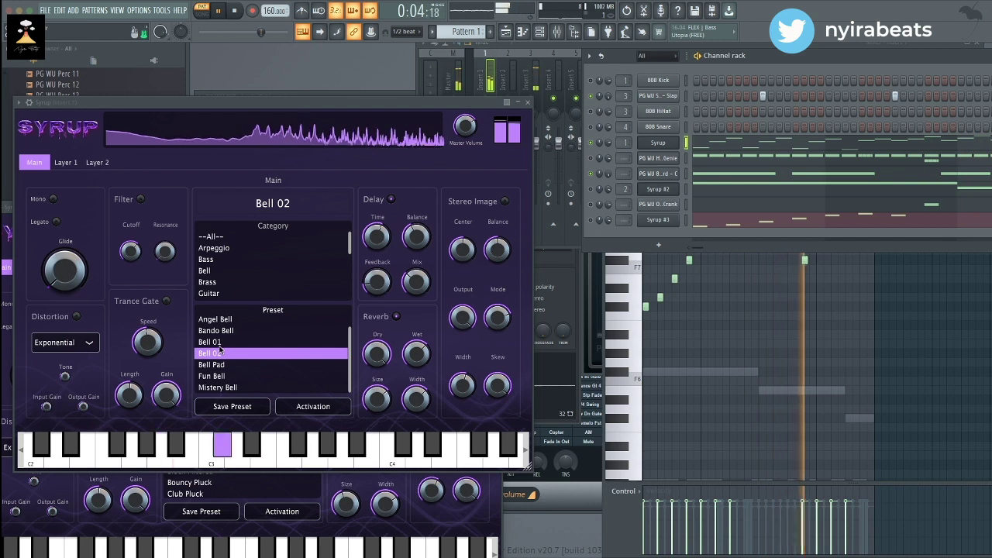
click(220, 342)
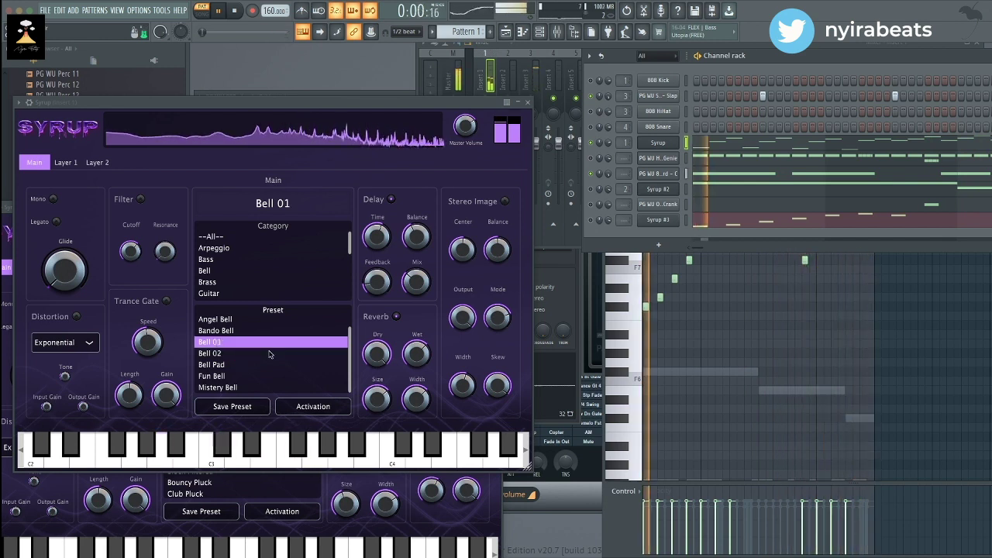
click(232, 376)
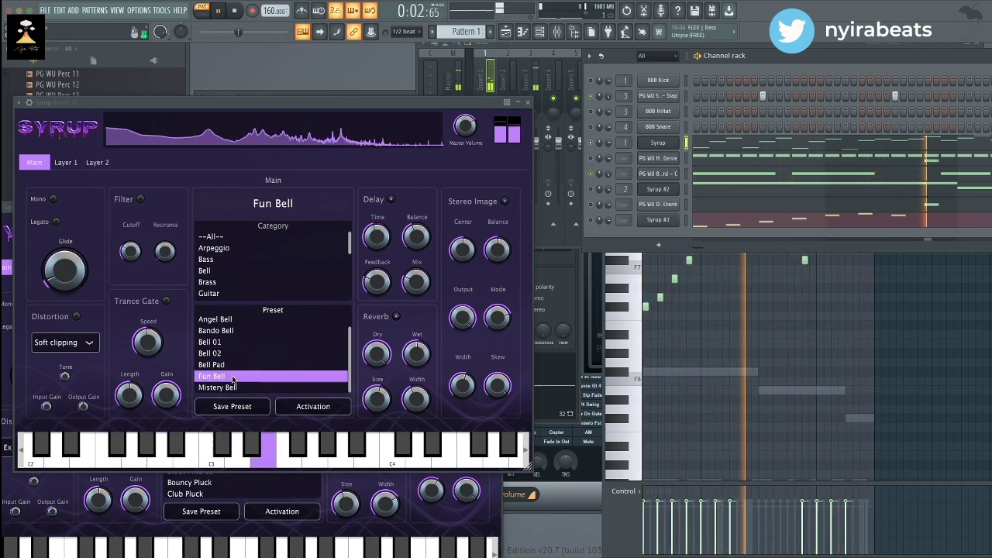
click(223, 320)
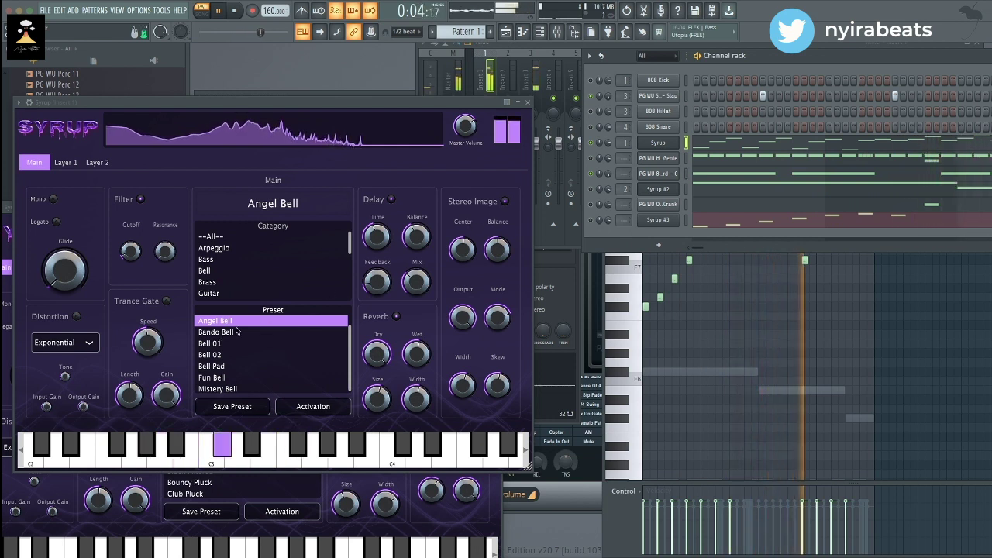
click(224, 333)
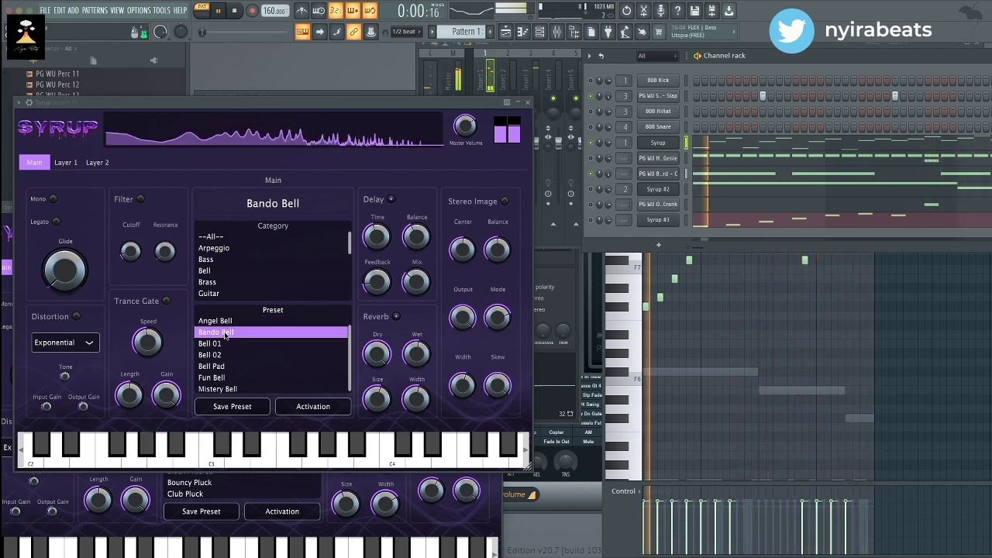
- Show the Guitar preset category and audition the Banjo and Ghost Guitar presets
scroll(221, 282, down, 1)
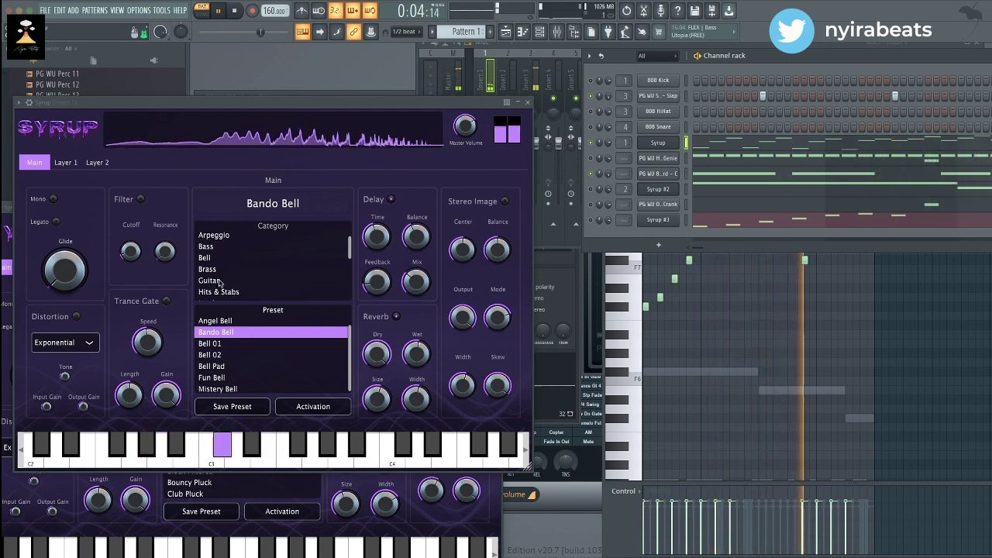
scroll(220, 283, down, 1)
click(216, 272)
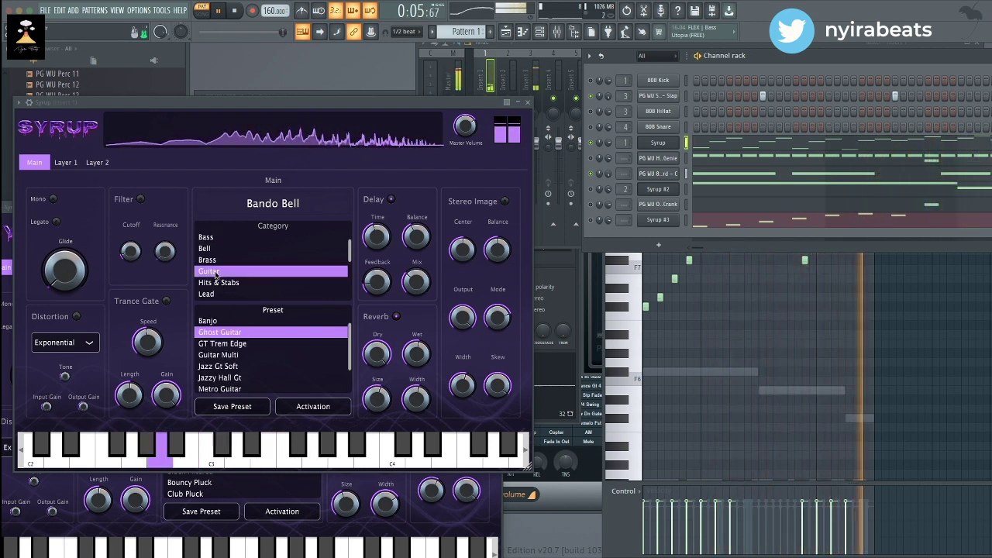
click(222, 322)
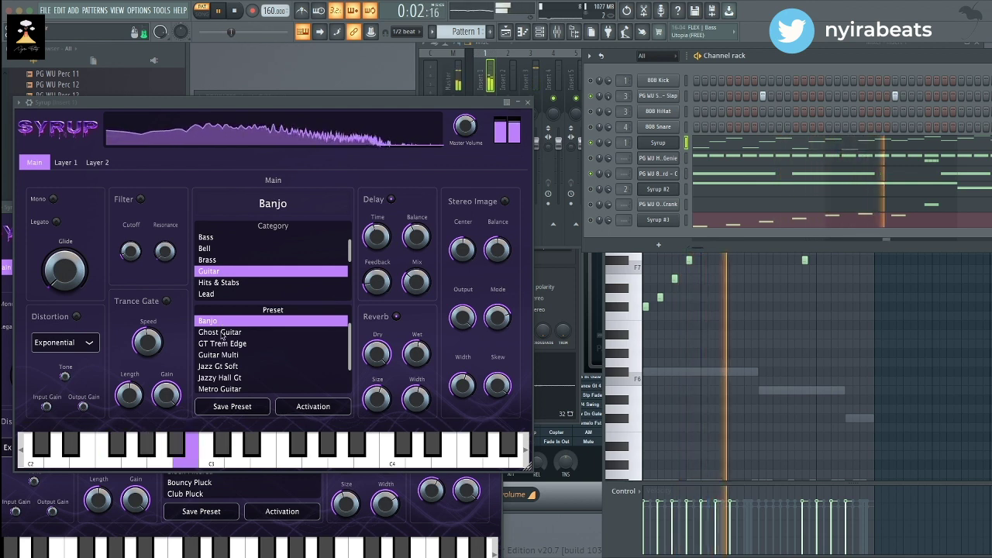
click(223, 333)
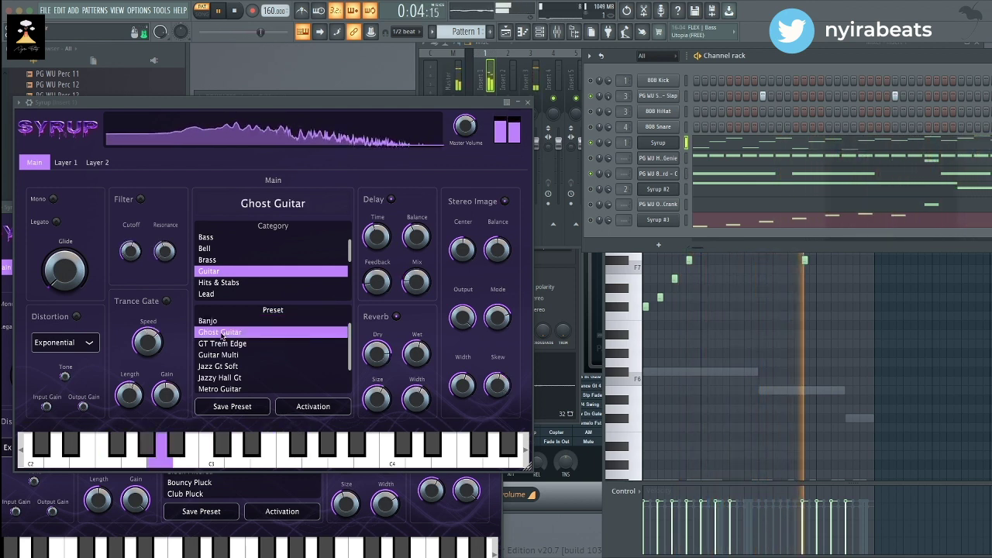
- Move the Syrup window higher and audition the GT Trem Edge, Guitar Multi and Jazz Gt Soft presets
drag(403, 101, 405, 58)
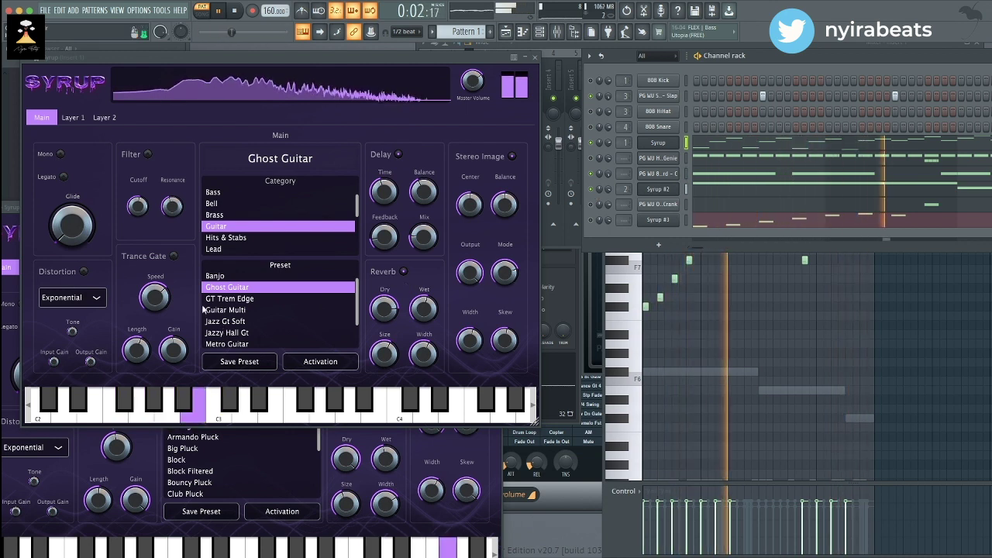
click(238, 297)
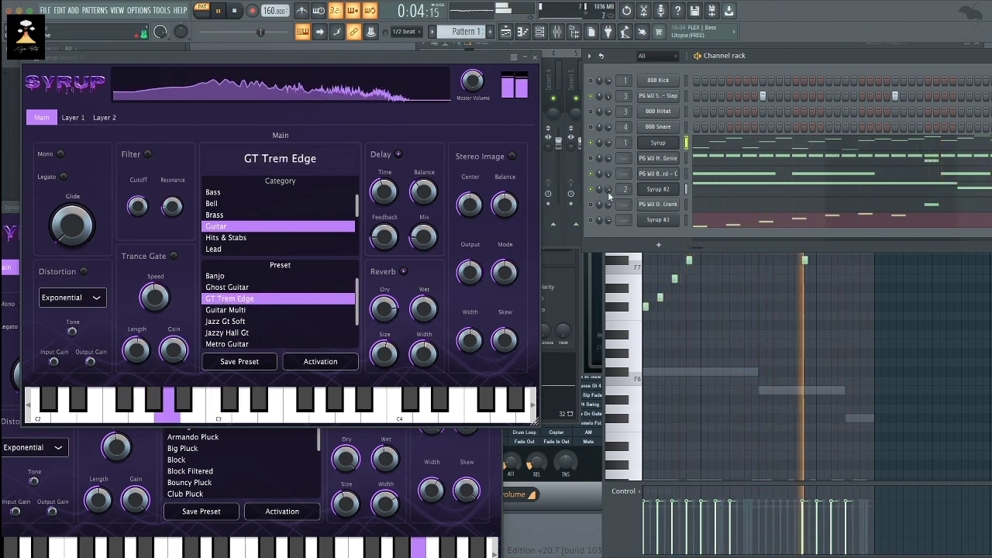
click(248, 310)
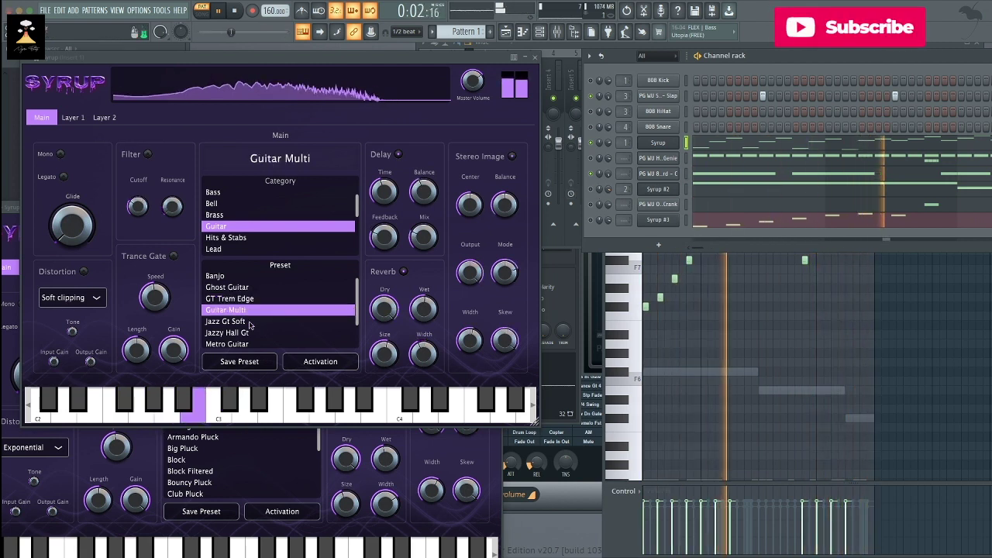
click(249, 321)
scroll(254, 325, down, 1)
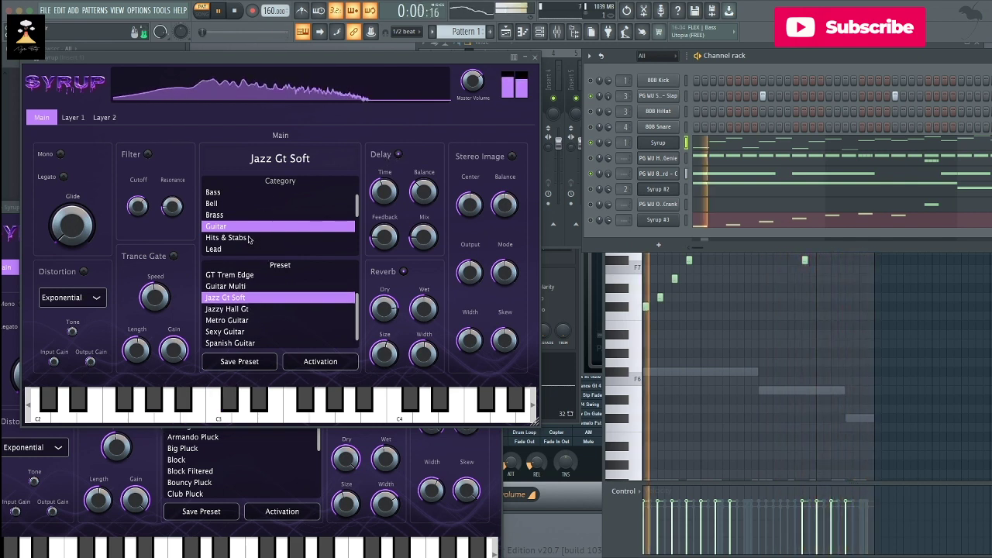
- Show the Lead preset category and audition Da Lead 2, Da Lead, Da Whistle and Distorted Ghost
scroll(249, 239, down, 2)
click(225, 212)
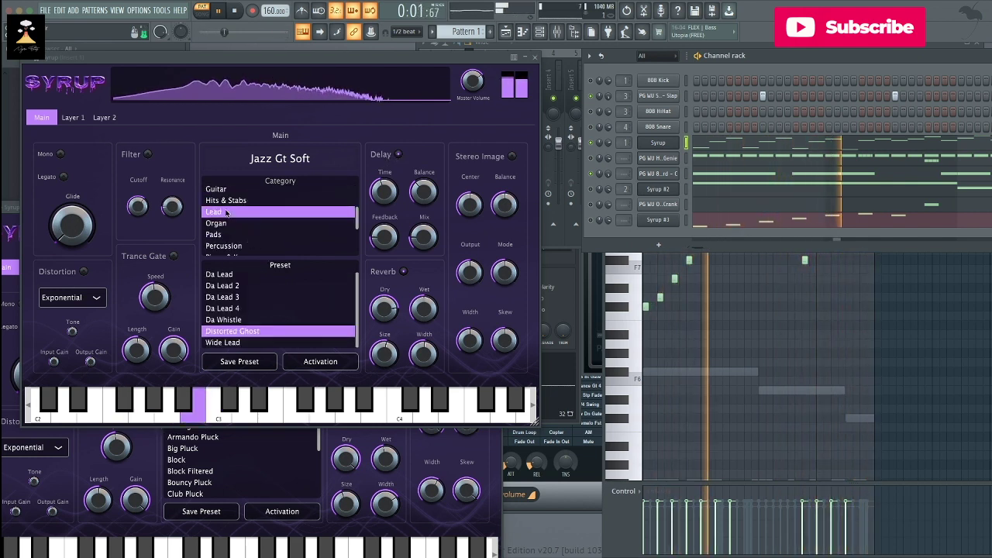
click(243, 287)
click(241, 276)
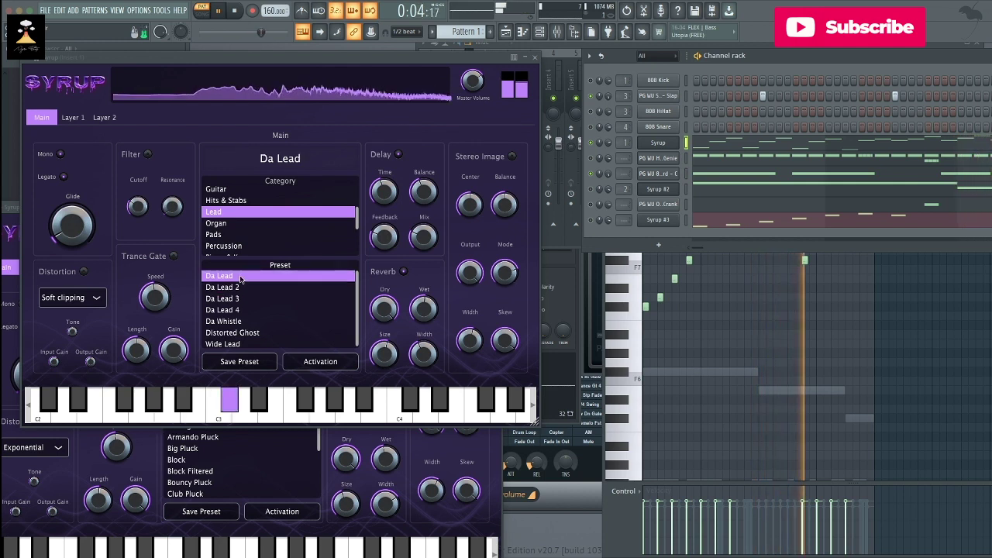
click(244, 322)
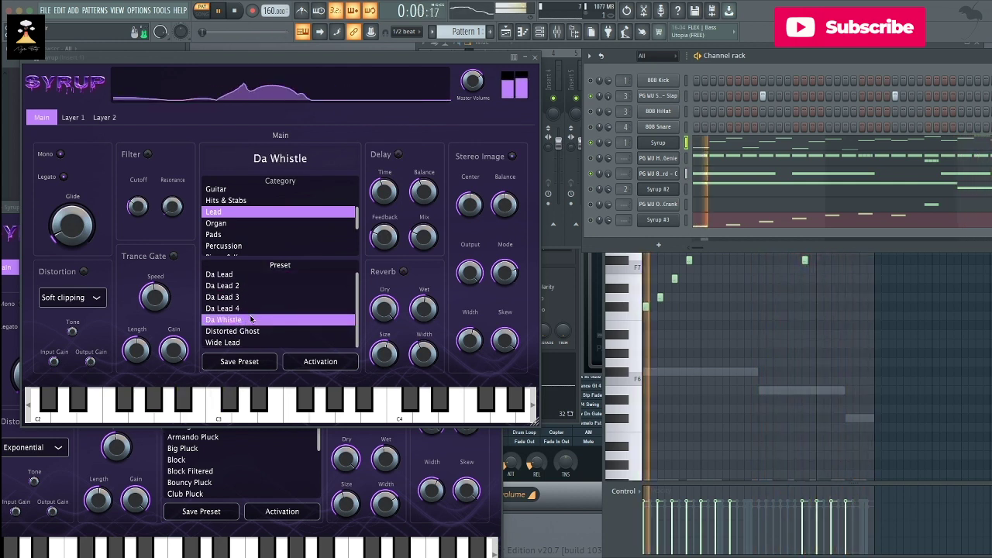
click(243, 332)
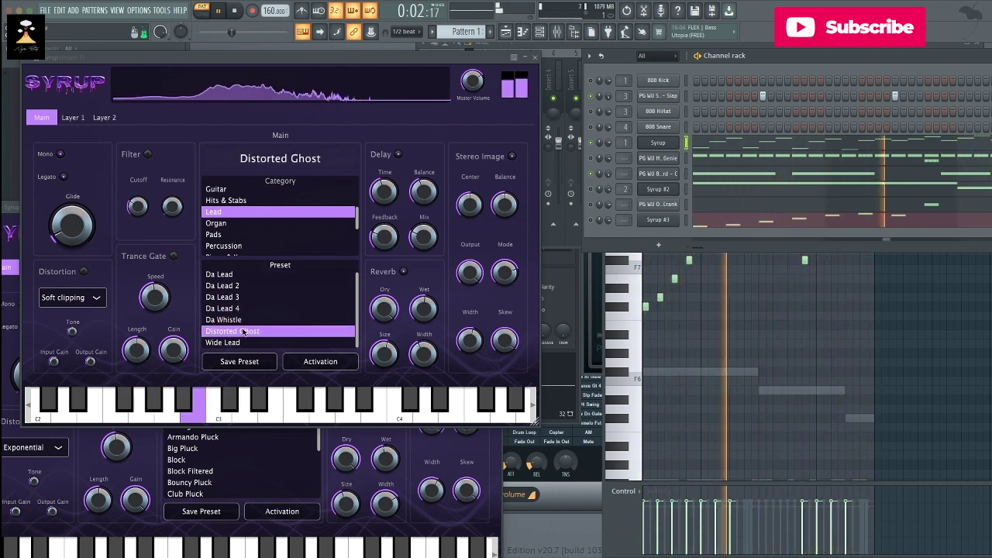
- Compare the lead presets Da Lead 4, Distorted Ghost, Wide Lead, Da Lead 2 and Da Lead
click(238, 309)
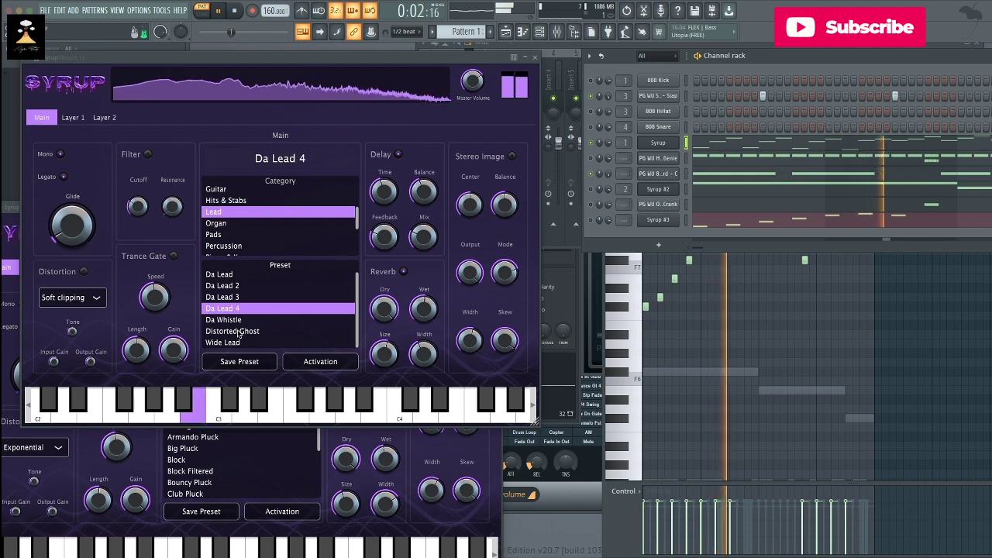
click(238, 332)
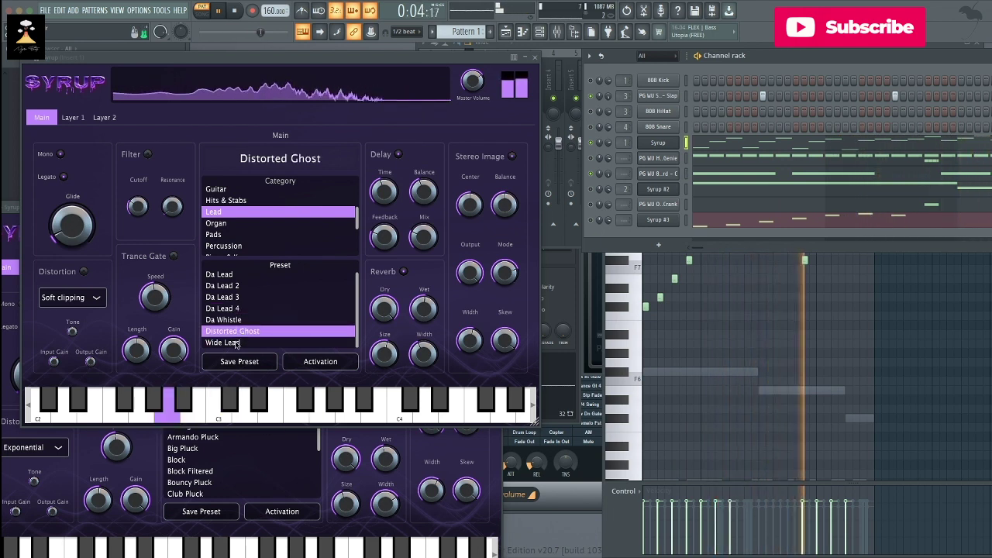
click(237, 343)
click(231, 287)
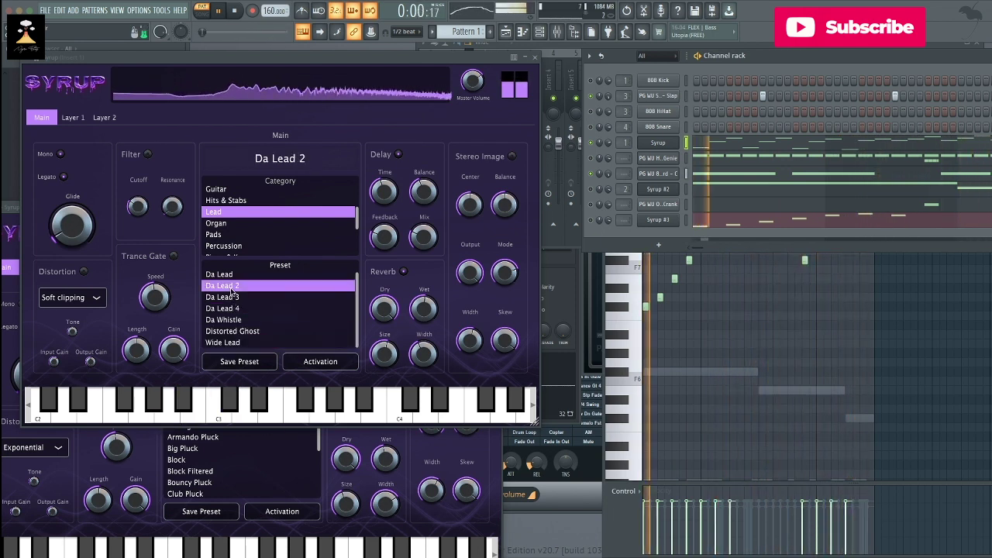
click(231, 342)
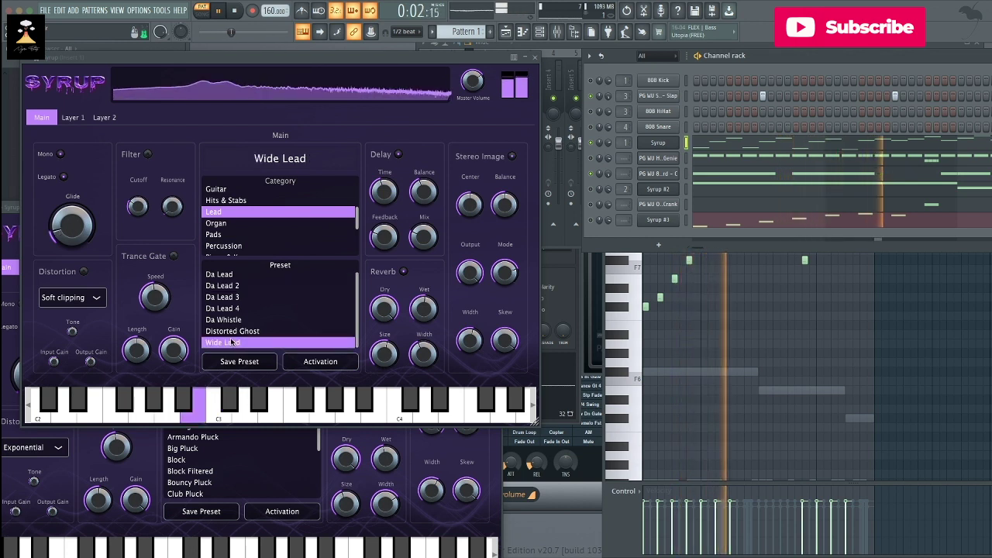
scroll(231, 282, up, 1)
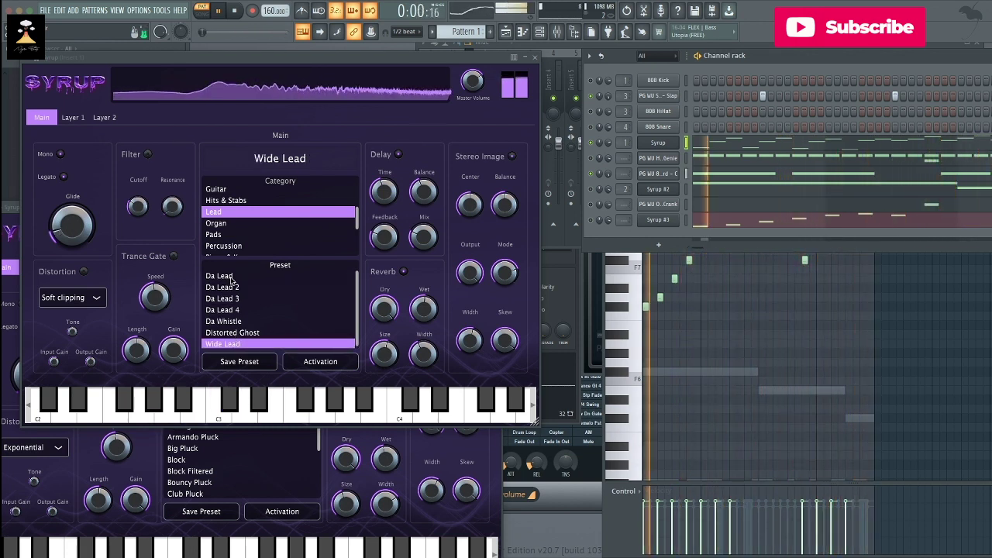
click(231, 277)
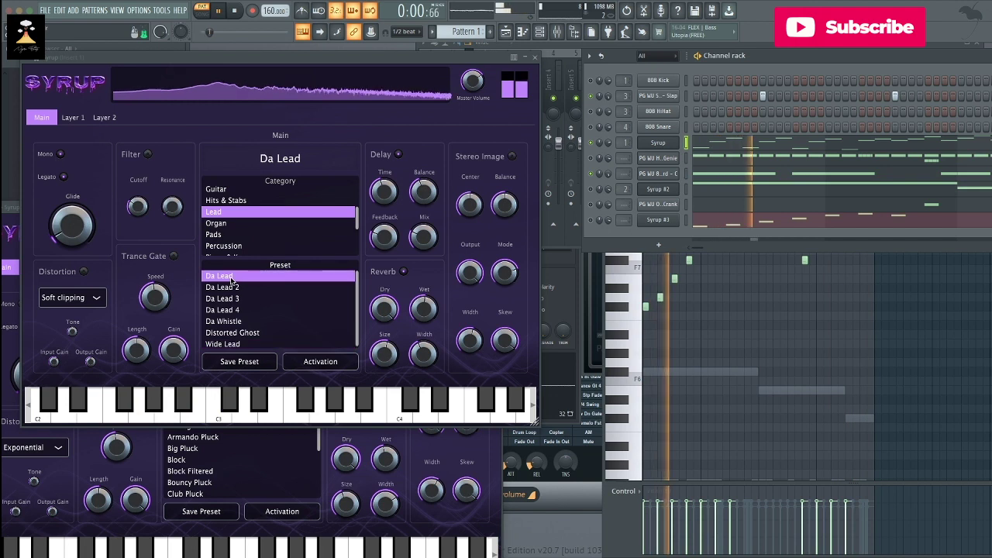
- Load the Wide Lead preset and try different filter cutoff and resonance amounts on it
click(227, 345)
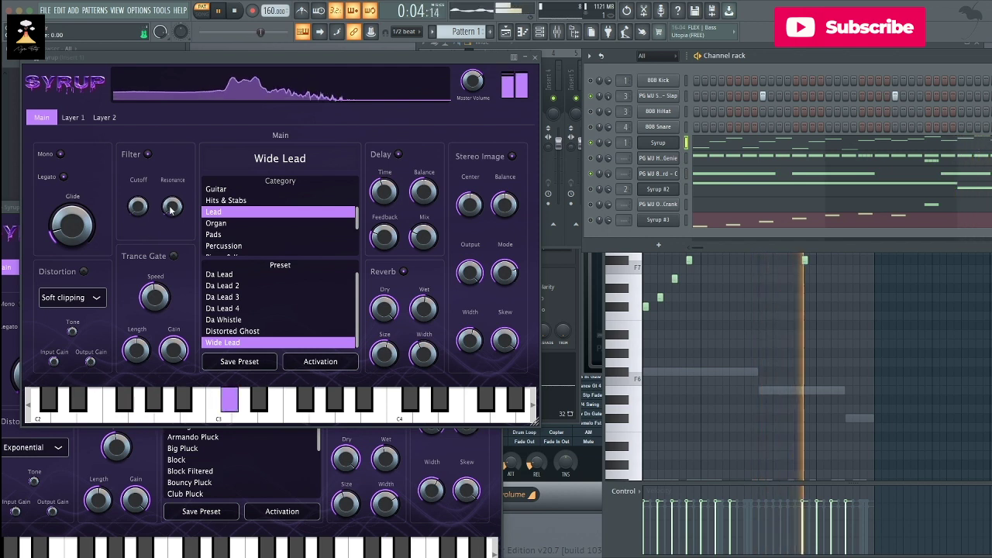
drag(137, 206, 155, 143)
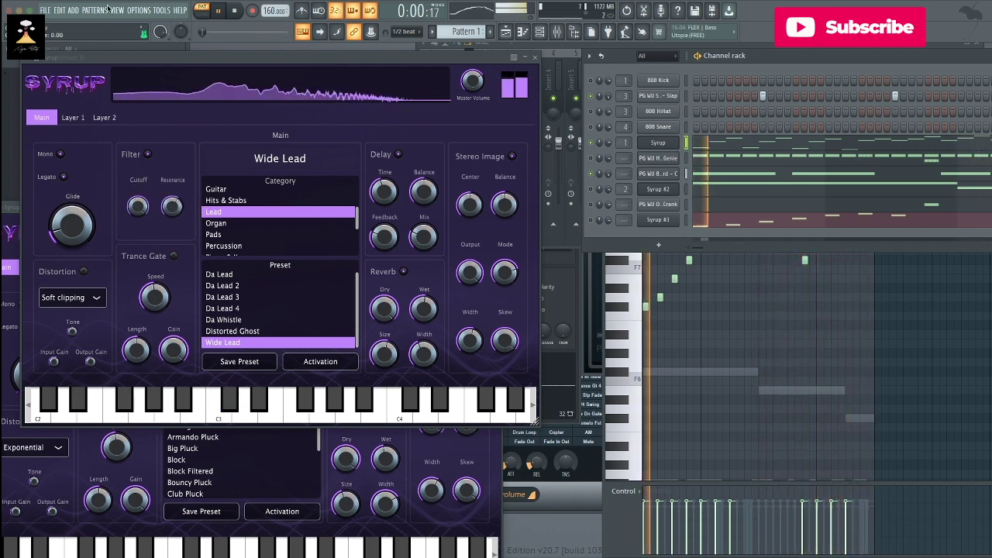
drag(138, 205, 140, 218)
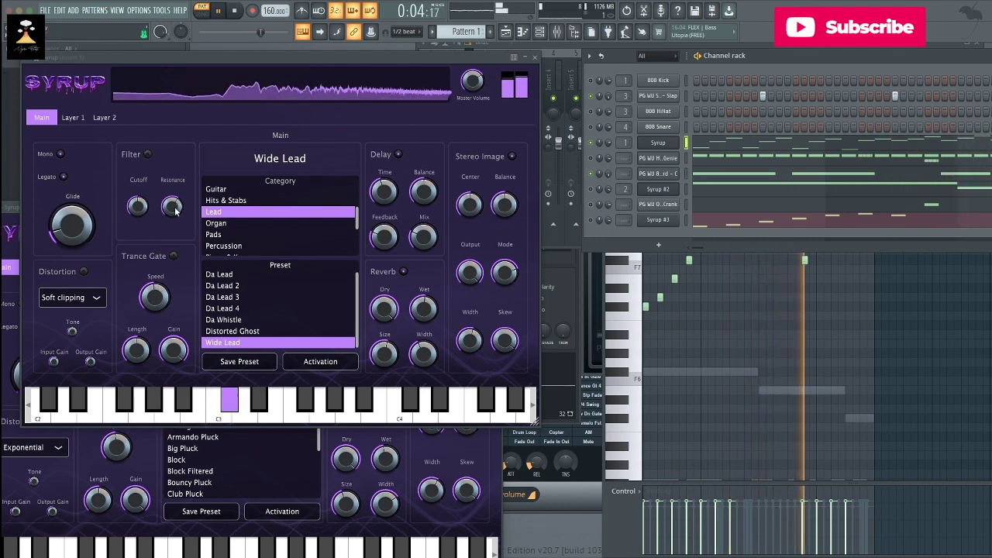
drag(174, 206, 174, 224)
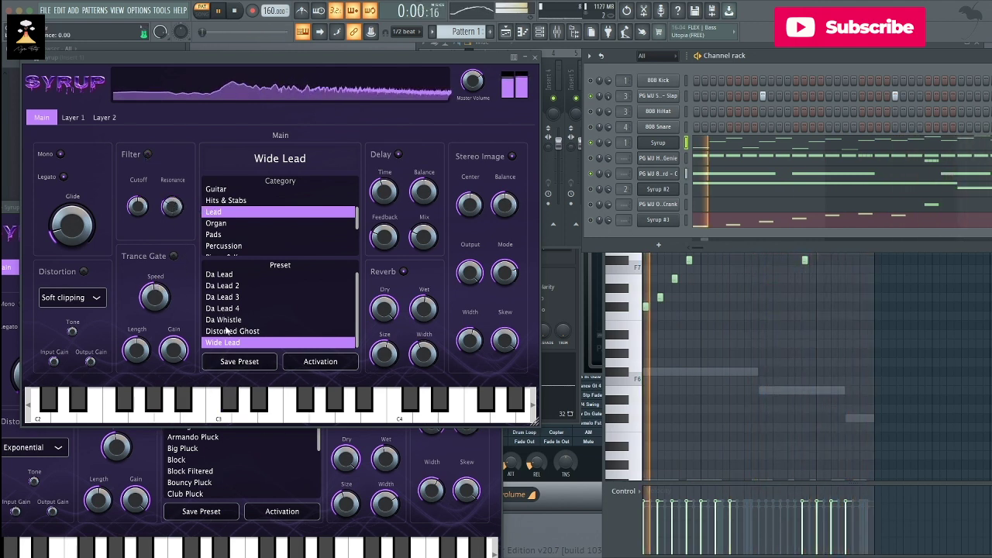
- Show the Piano & Keys preset category and load the Big Ass Piano preset
scroll(222, 228, down, 1)
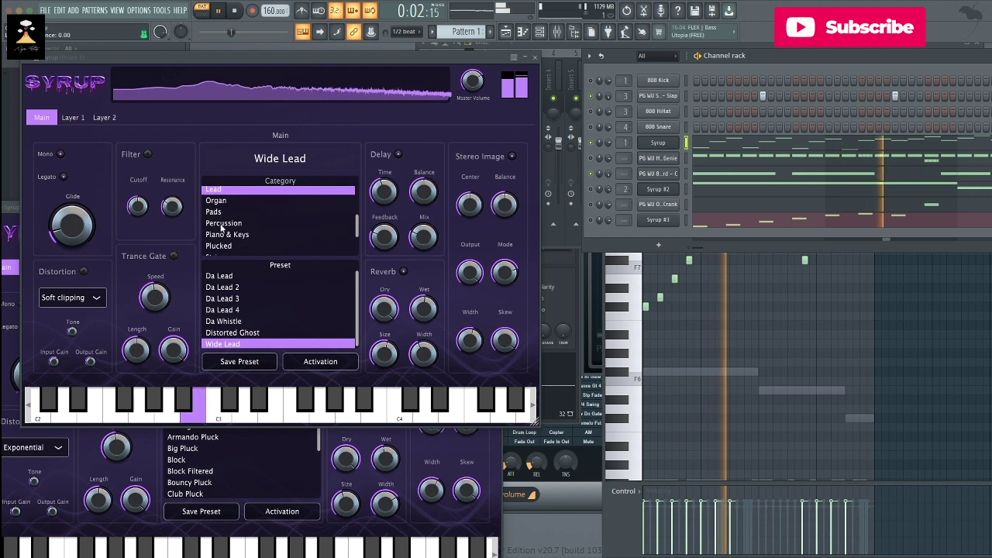
click(227, 234)
click(231, 277)
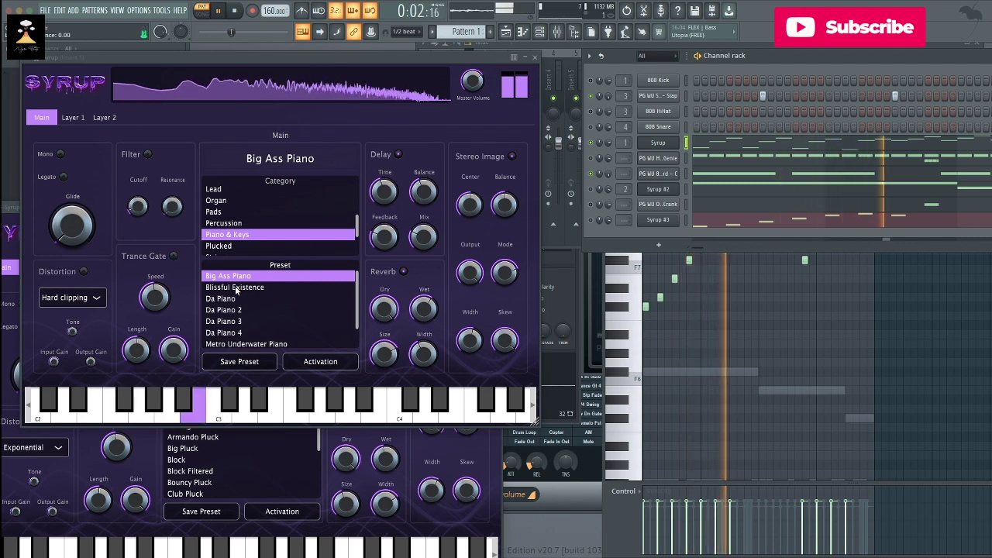
- Audition the Blissful Existence and Da Piano presets, leaving Da Piano loaded in the first Syrup instance
click(237, 289)
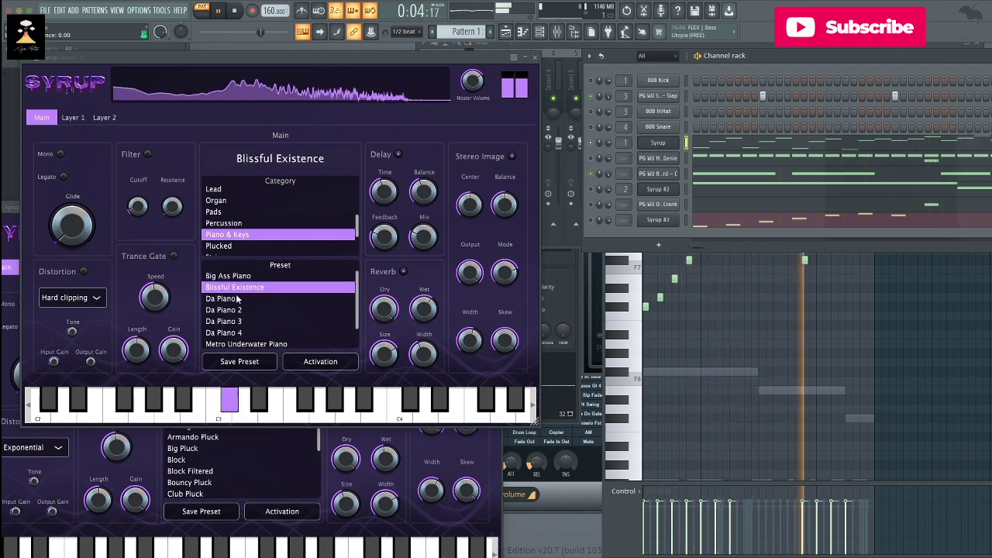
click(232, 300)
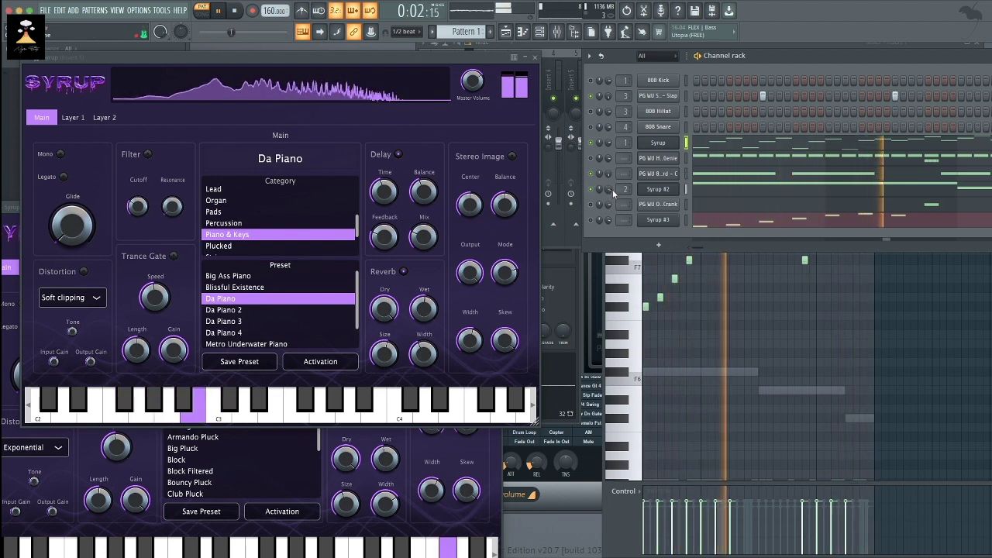
- Open the Syrup #2 instance, bring its whole window into view and show its Strings preset category
click(653, 194)
click(644, 193)
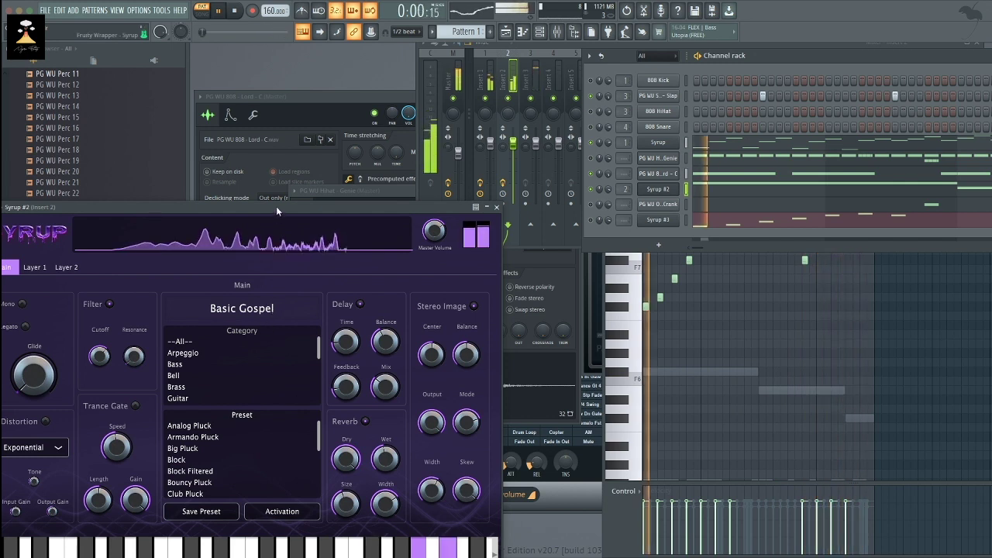
drag(276, 206, 313, 171)
scroll(252, 359, down, 4)
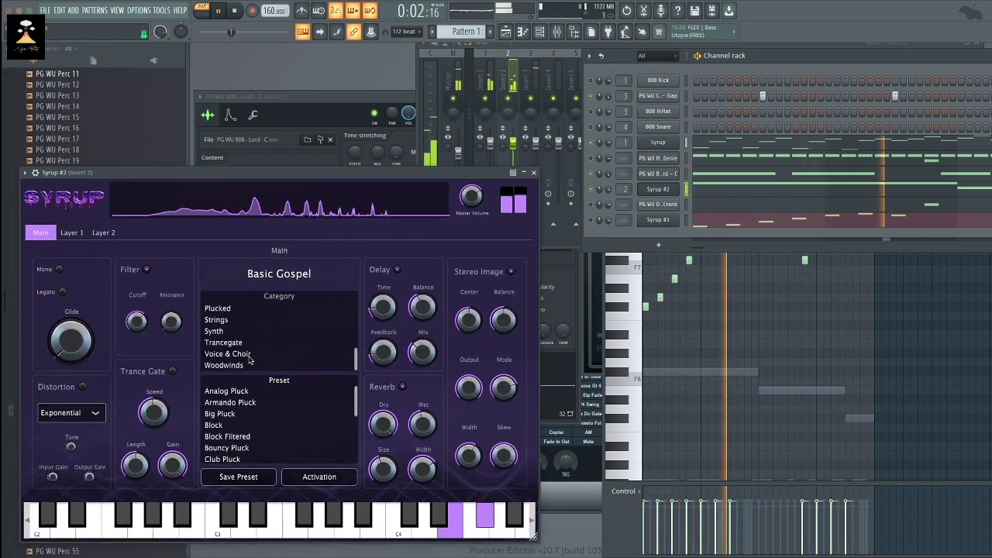
click(234, 320)
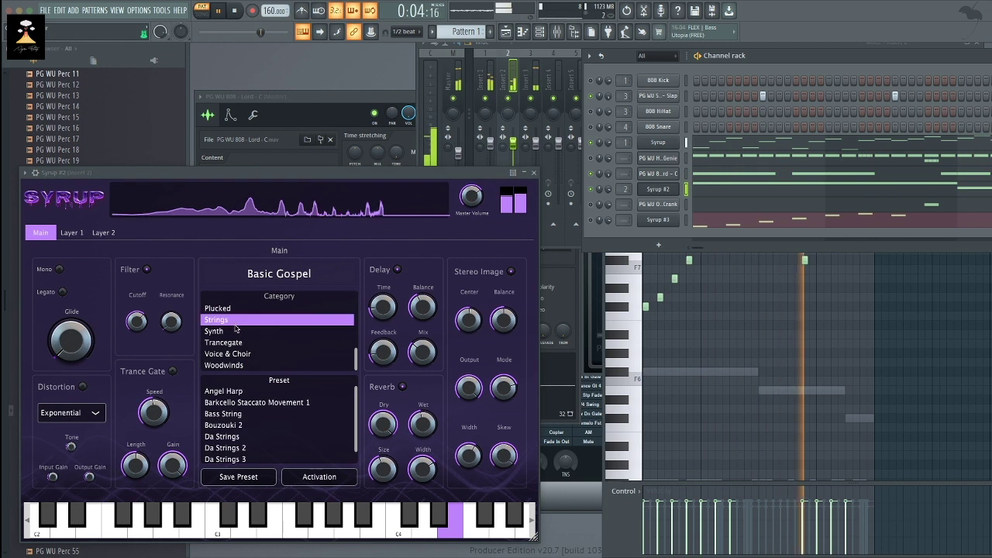
- Audition the string presets Angel Harp, Barkcello Staccato Movement 1, Da Strings, Da Strings 2, Da Strings 3 and Therepy Strings
click(242, 392)
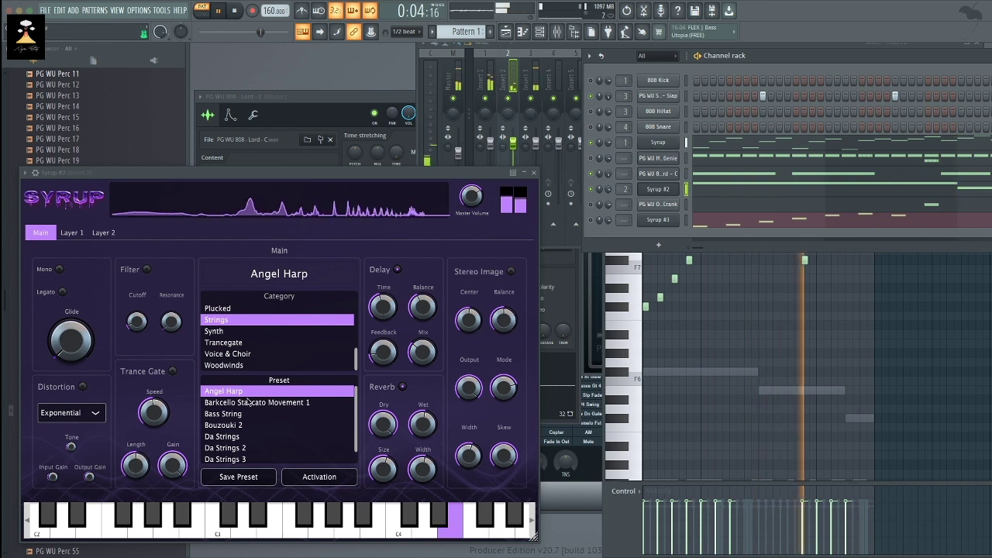
click(248, 402)
scroll(250, 421, down, 1)
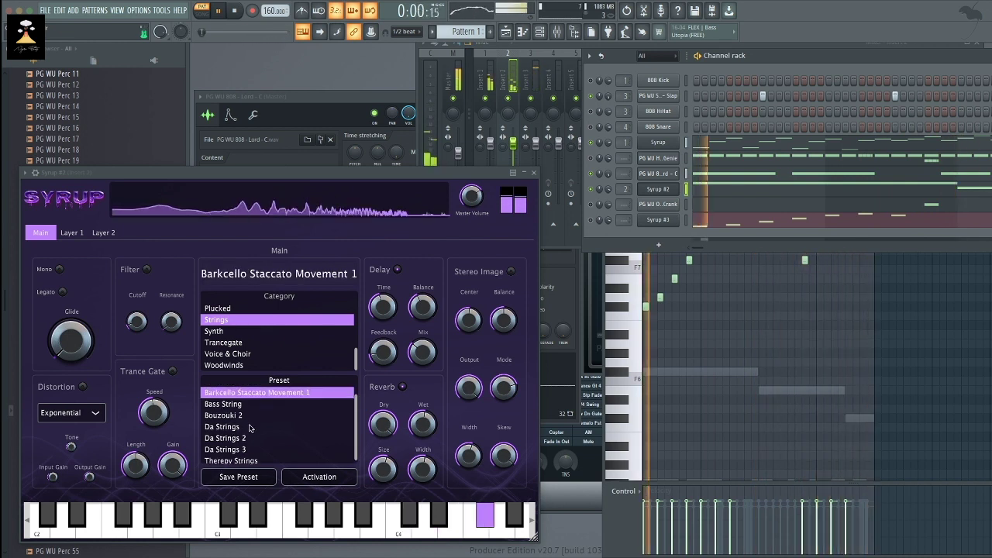
click(250, 428)
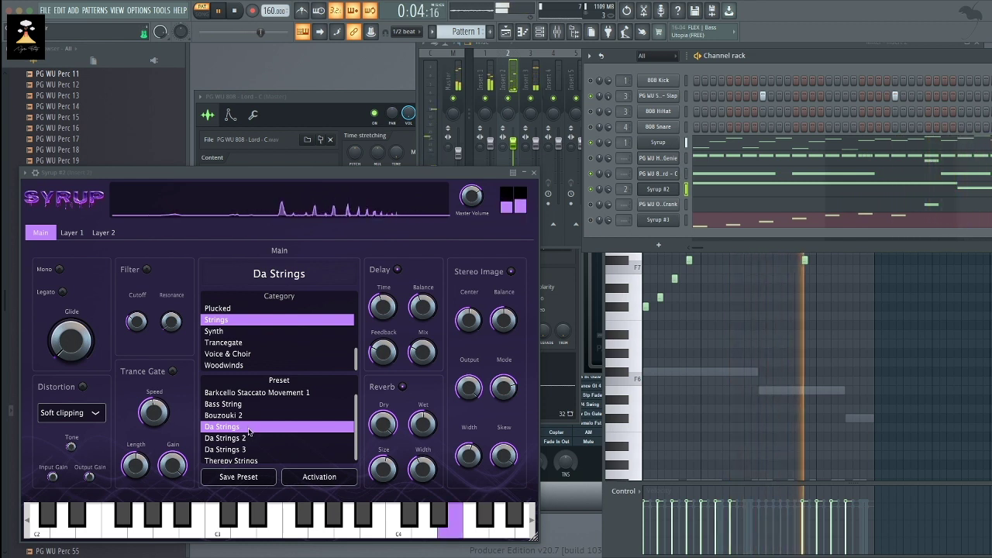
scroll(246, 434, down, 1)
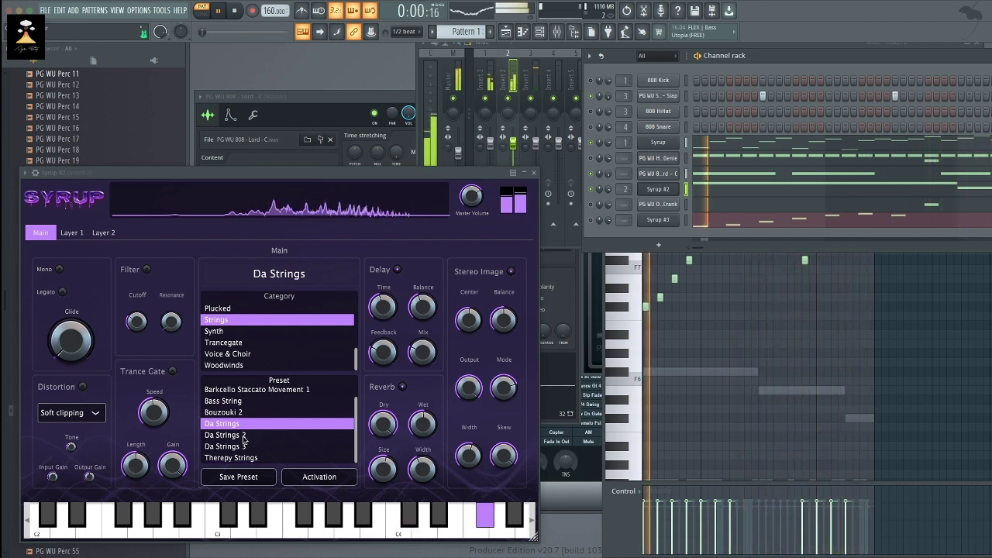
click(244, 435)
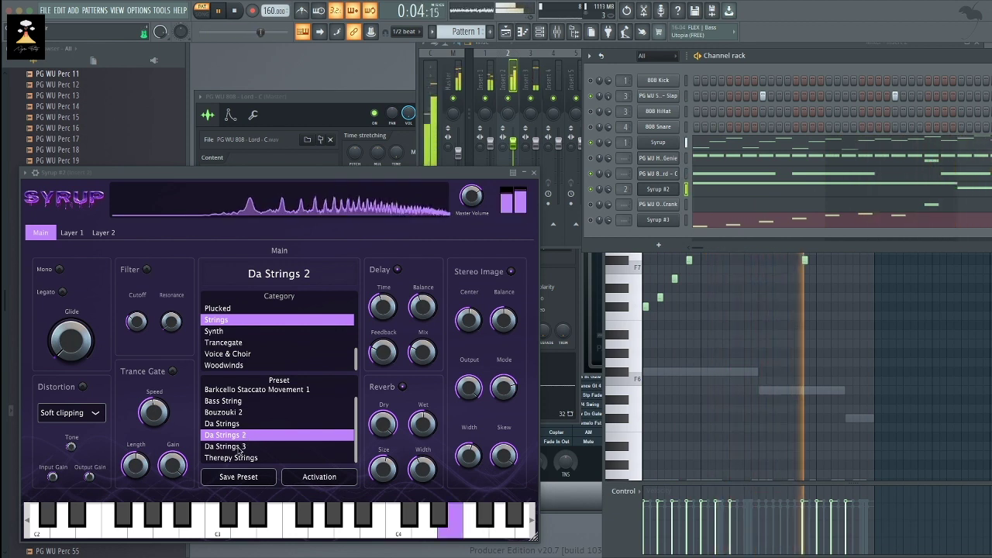
click(238, 447)
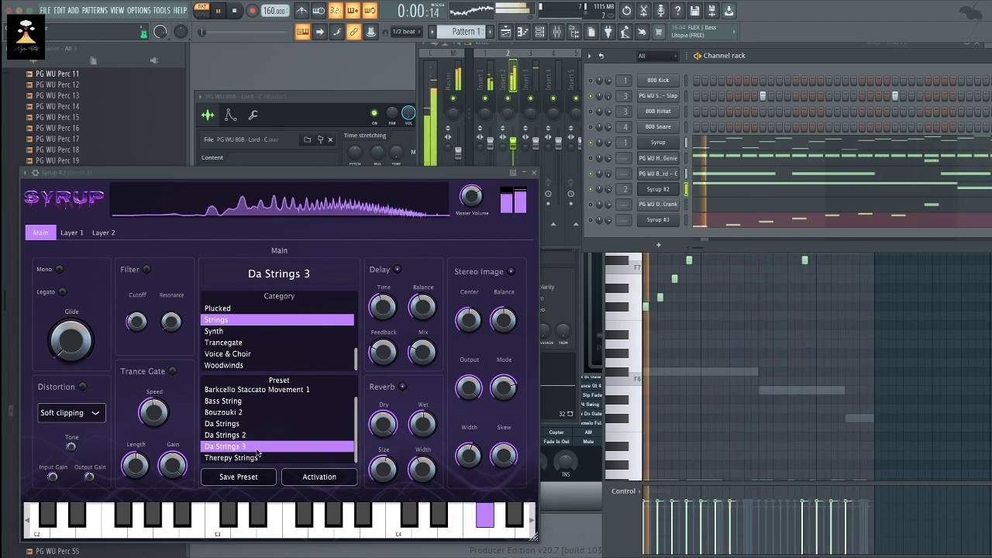
click(253, 458)
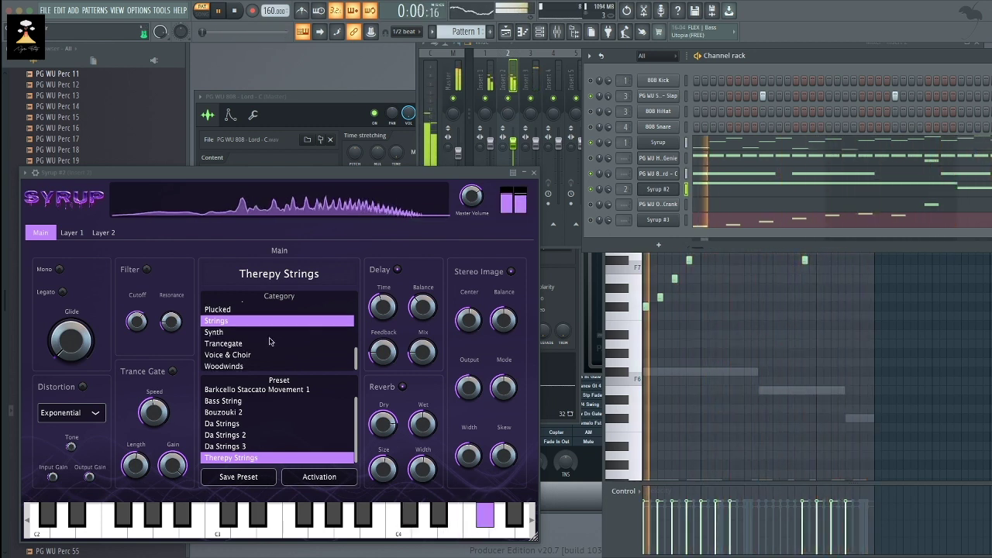
- Show the Woodwinds preset category and audition Metro Flute in Syrup #2
click(248, 354)
click(248, 365)
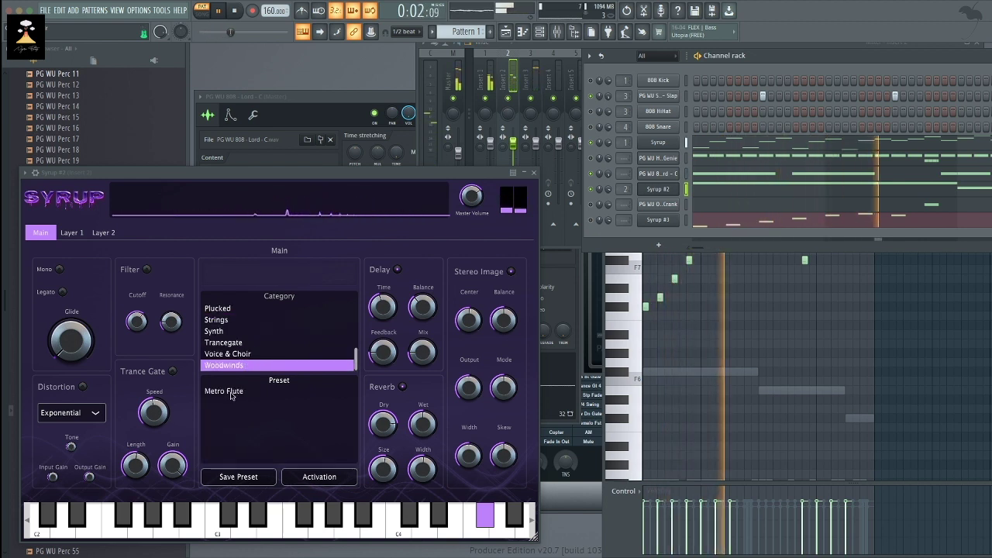
click(232, 392)
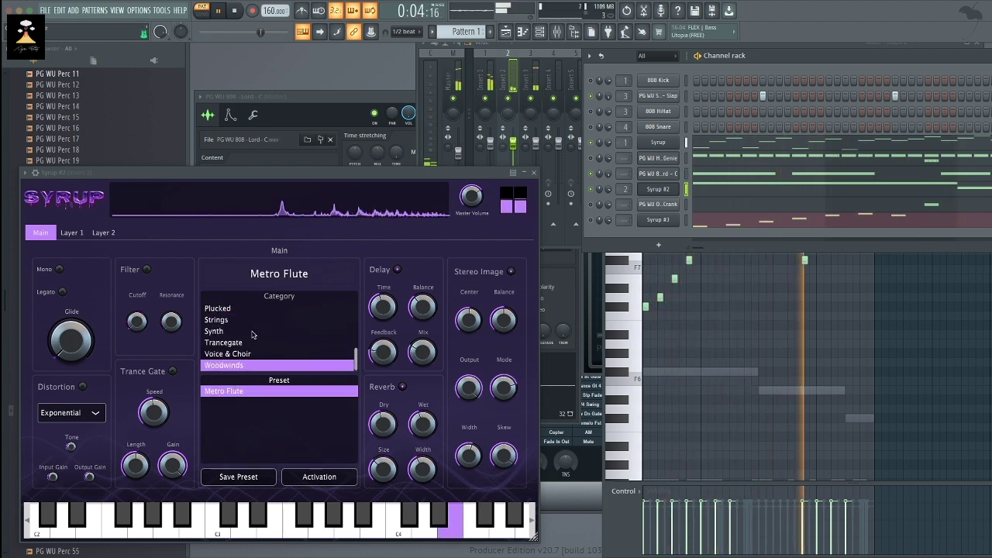
- Show the Pads preset category and audition Bowed Pad and Bell Pad
scroll(251, 334, up, 2)
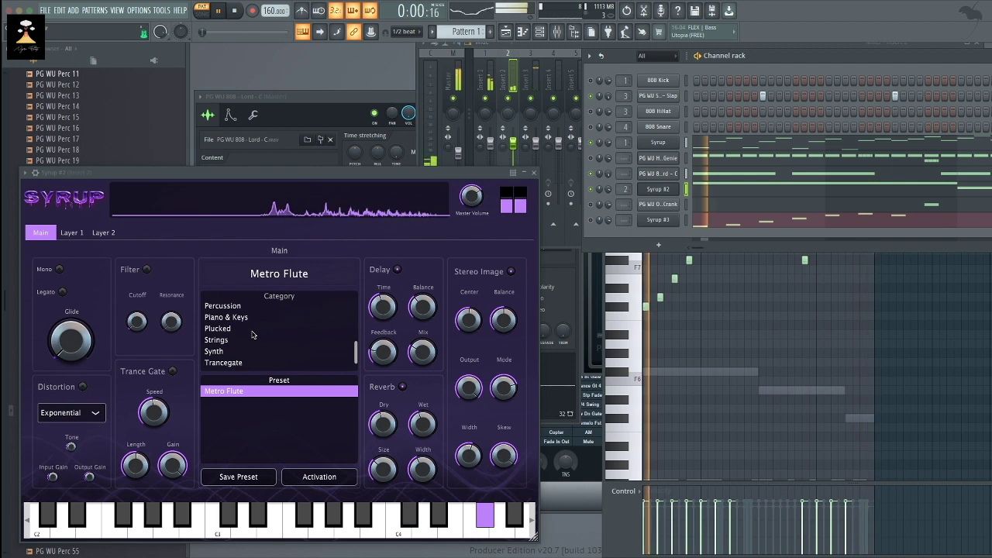
scroll(252, 335, up, 1)
scroll(252, 335, down, 1)
scroll(249, 335, up, 4)
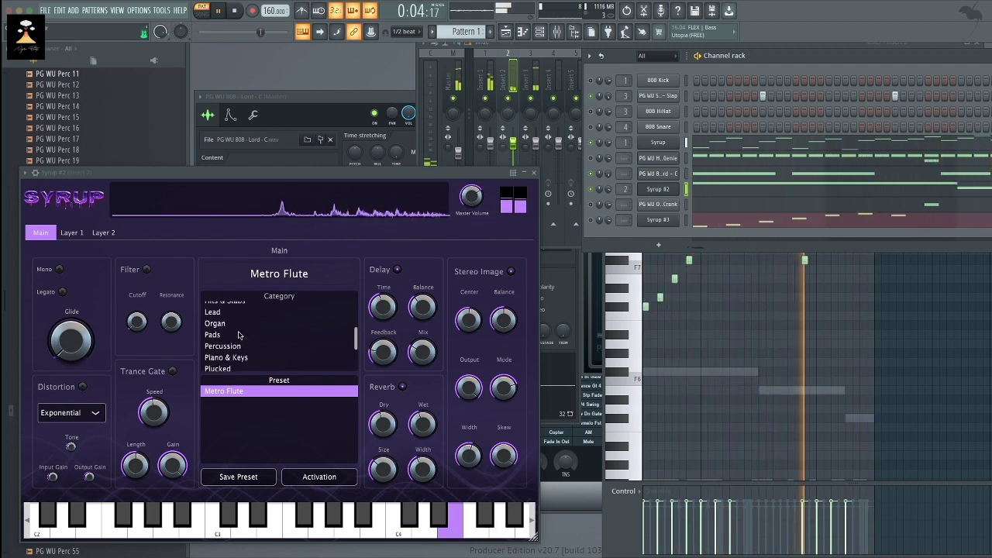
click(237, 335)
click(242, 402)
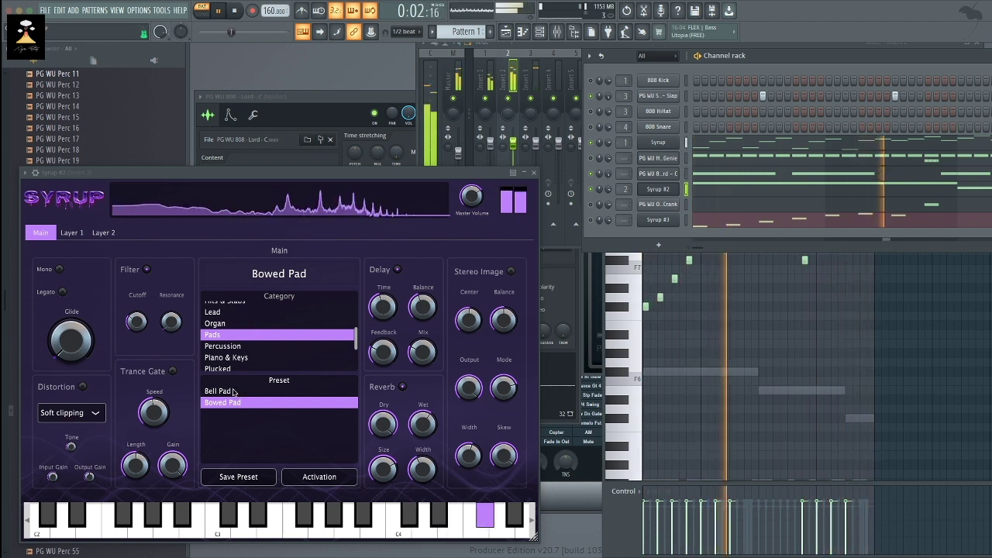
click(235, 392)
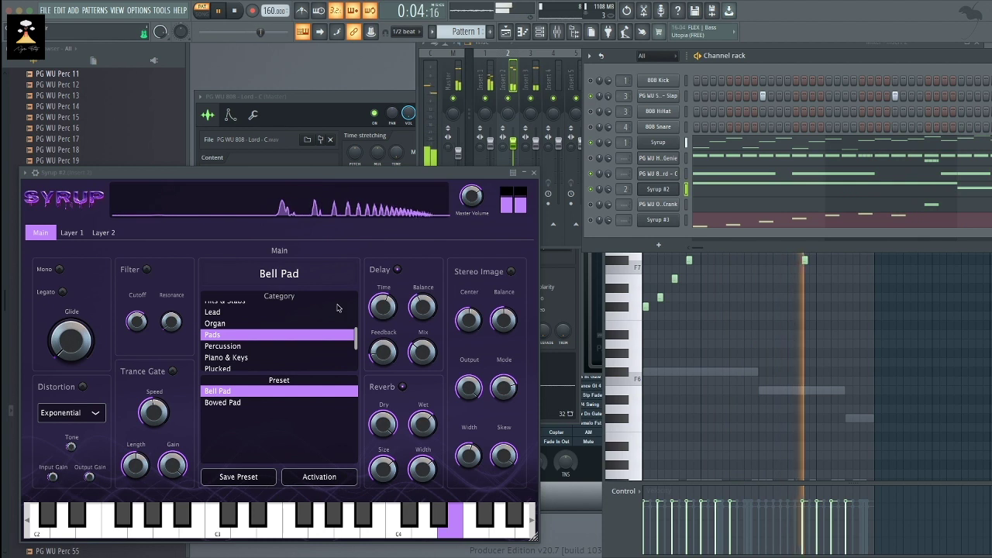
- Show the Brass preset category and audition Da Brass 2 and Barnum Brass
scroll(236, 349, up, 3)
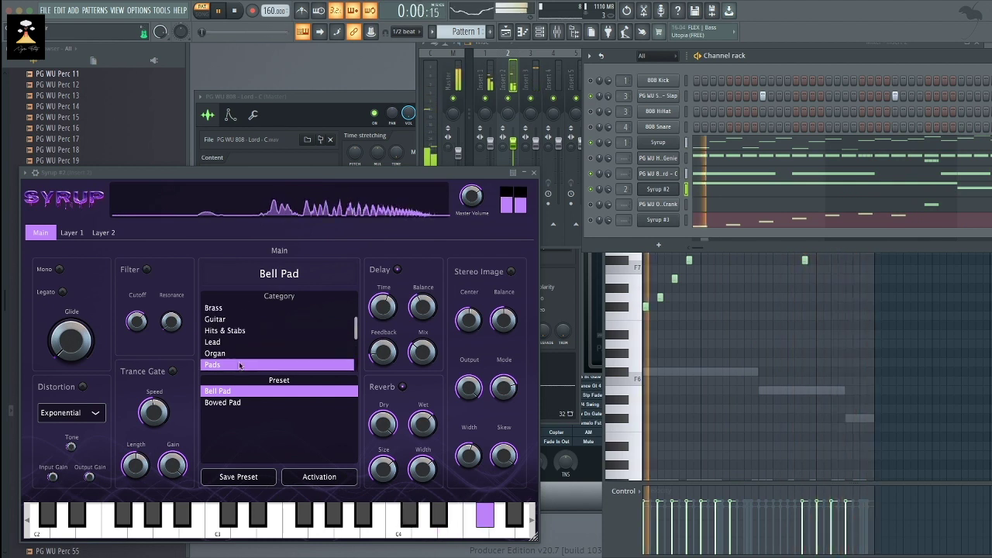
scroll(232, 341, up, 2)
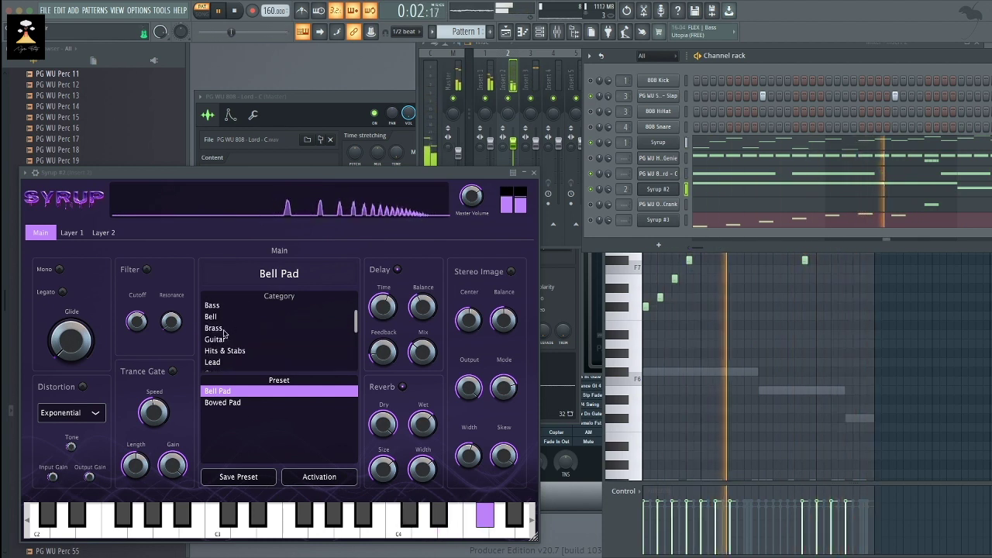
click(221, 336)
click(225, 415)
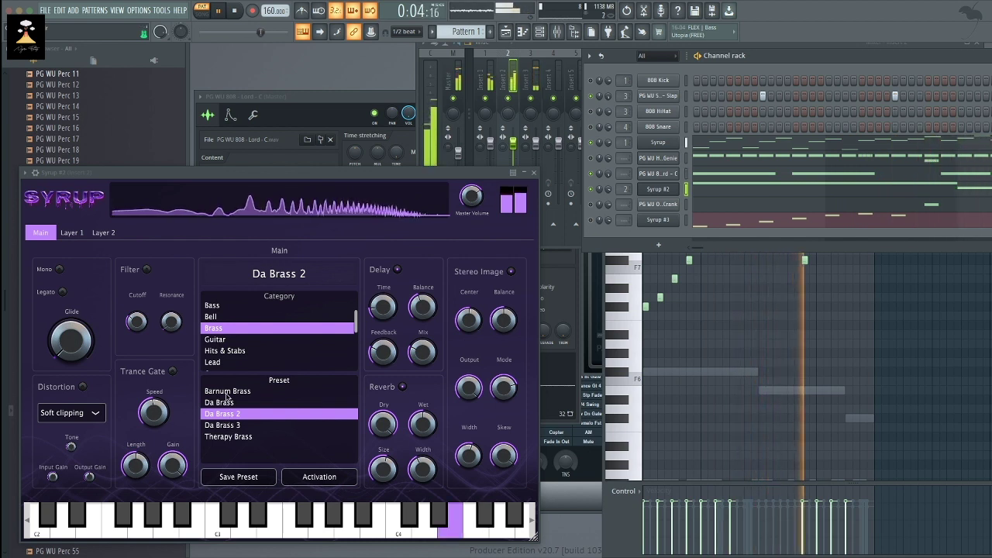
click(226, 392)
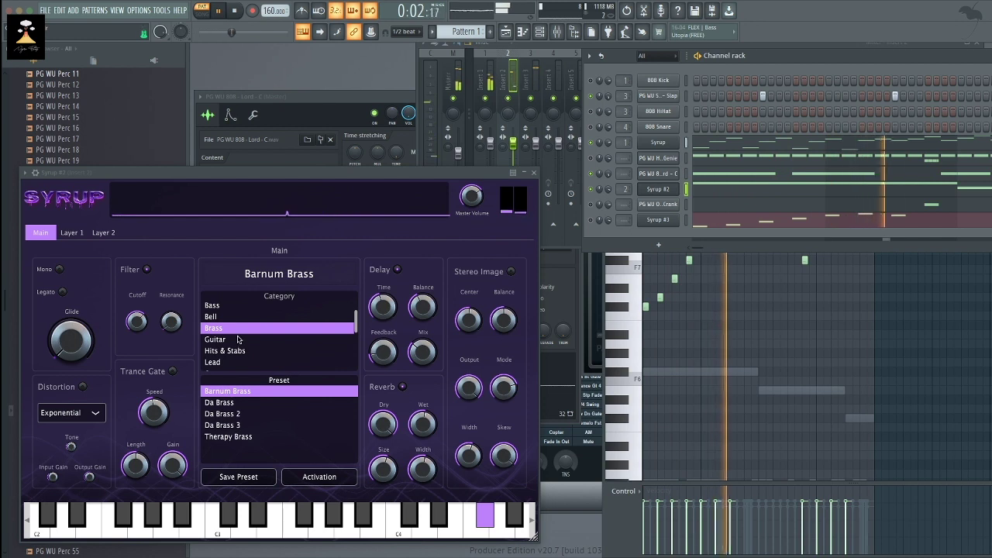
- Show the Arpeggio preset category and audition Fair Arp, Truth Arp, Voice Sprinkles and Da Synth Arp
scroll(237, 340, up, 1)
scroll(238, 340, up, 1)
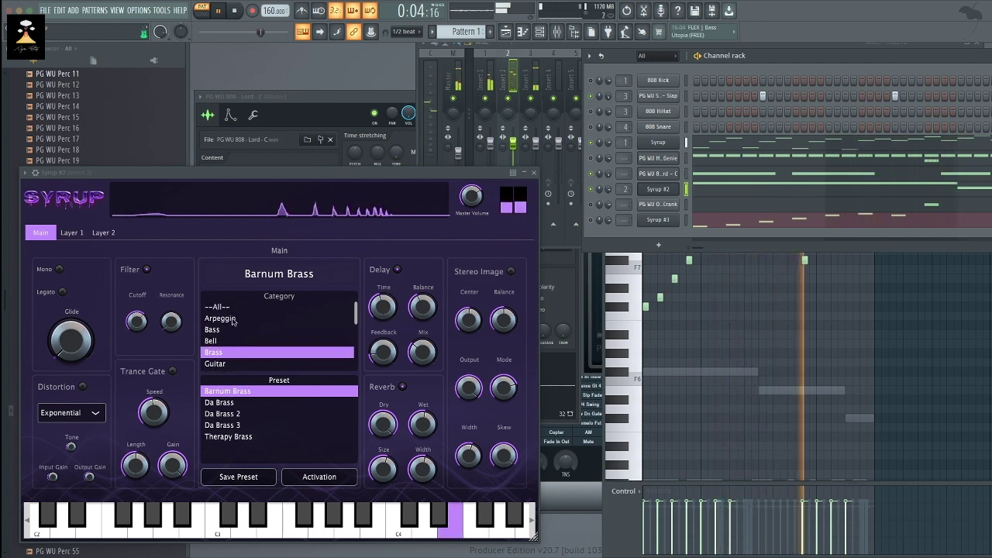
click(232, 319)
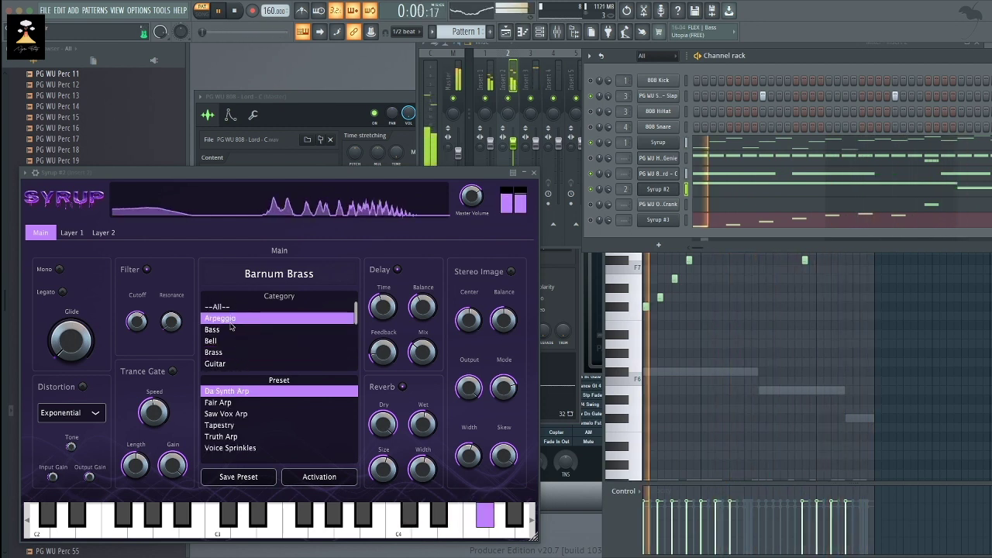
click(232, 402)
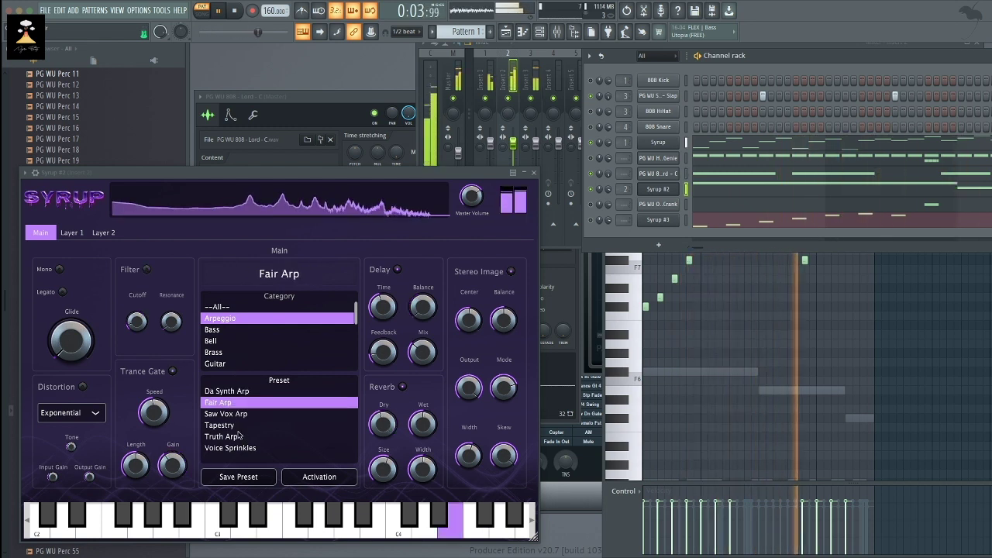
click(237, 436)
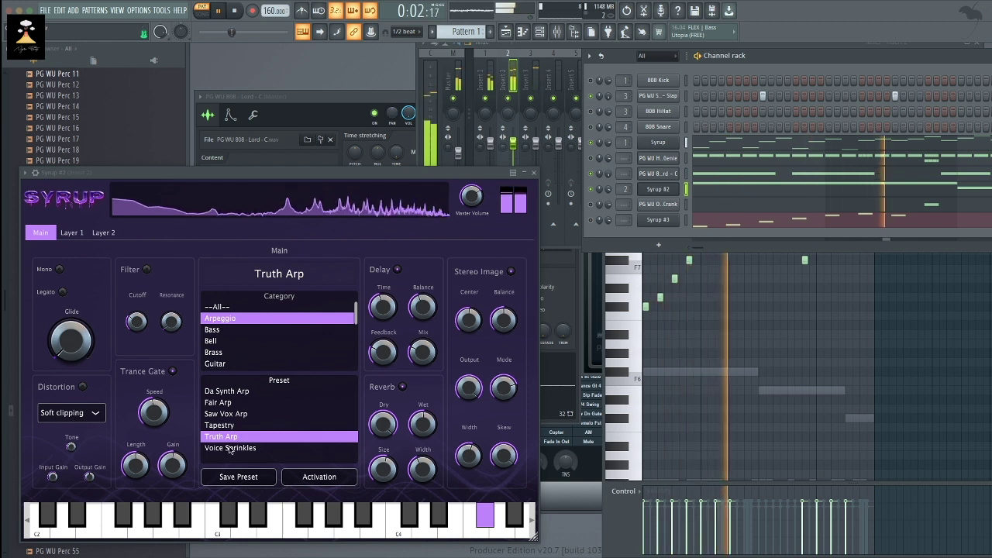
click(229, 448)
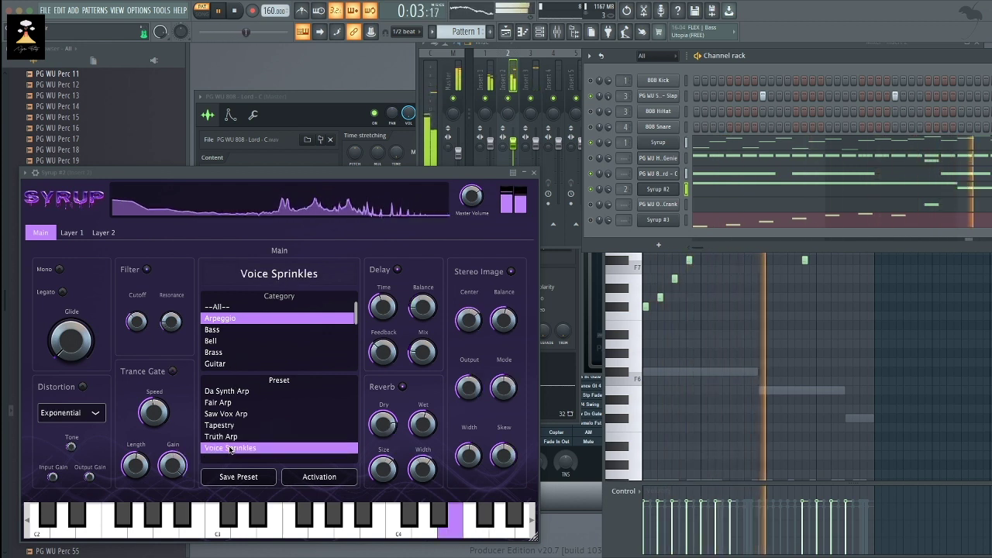
click(225, 392)
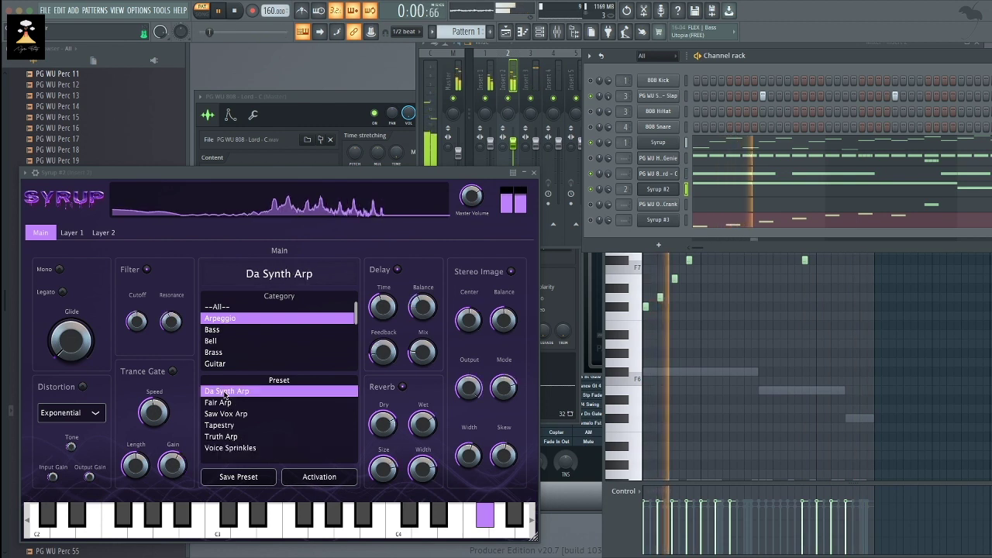
- Show the Bass preset category and audition Acid Bass, Da Sub, Distorted 808 02 and 808 Bass 2
click(219, 330)
click(231, 426)
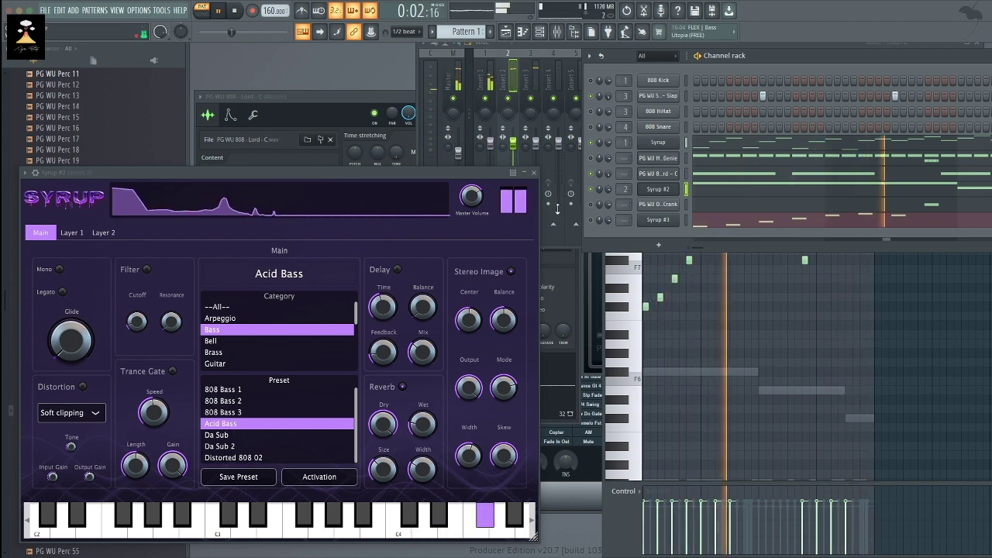
click(223, 437)
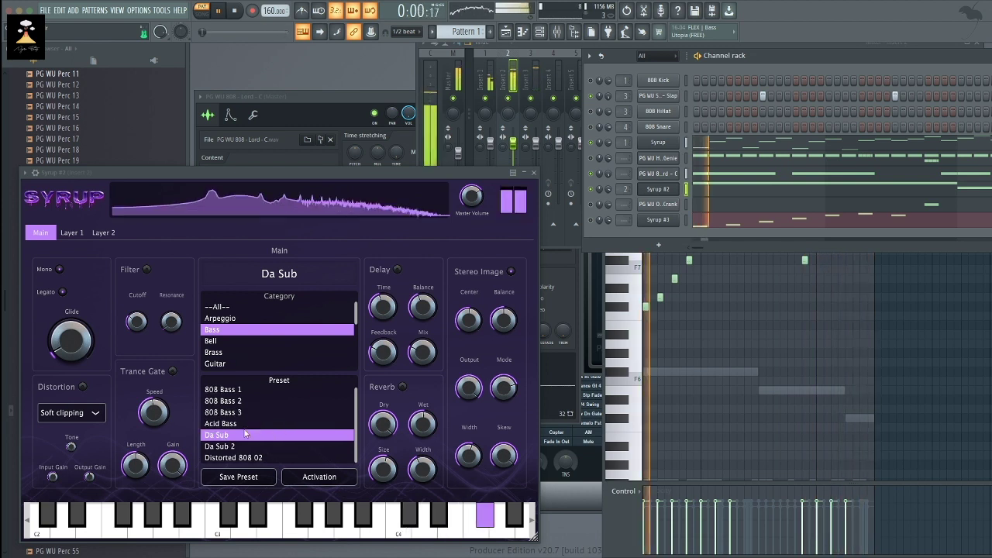
click(237, 458)
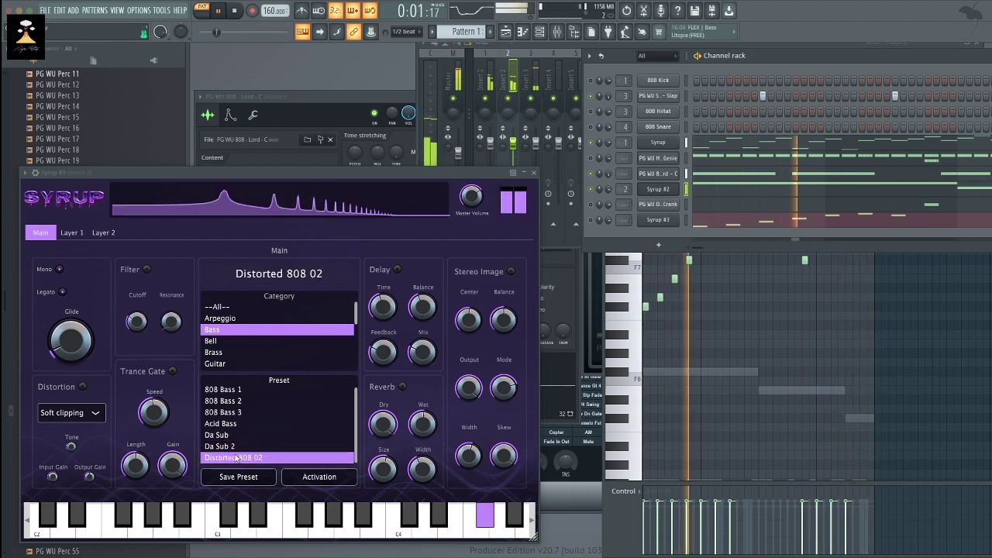
click(239, 401)
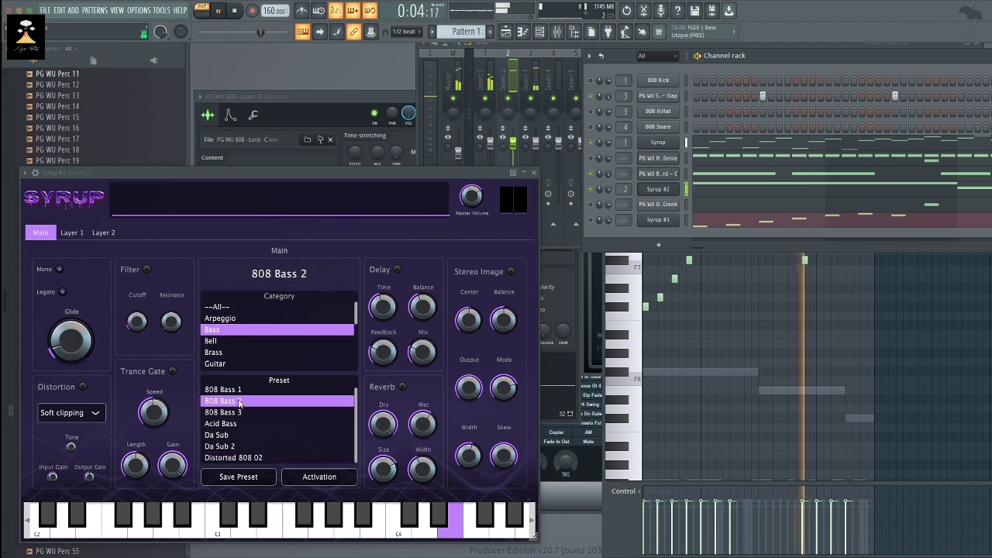
- Show the Bell preset category and audition Bando Bell, Bell 01 and Bell 02, leaving Bell 02 loaded in Syrup #2
click(221, 341)
click(224, 412)
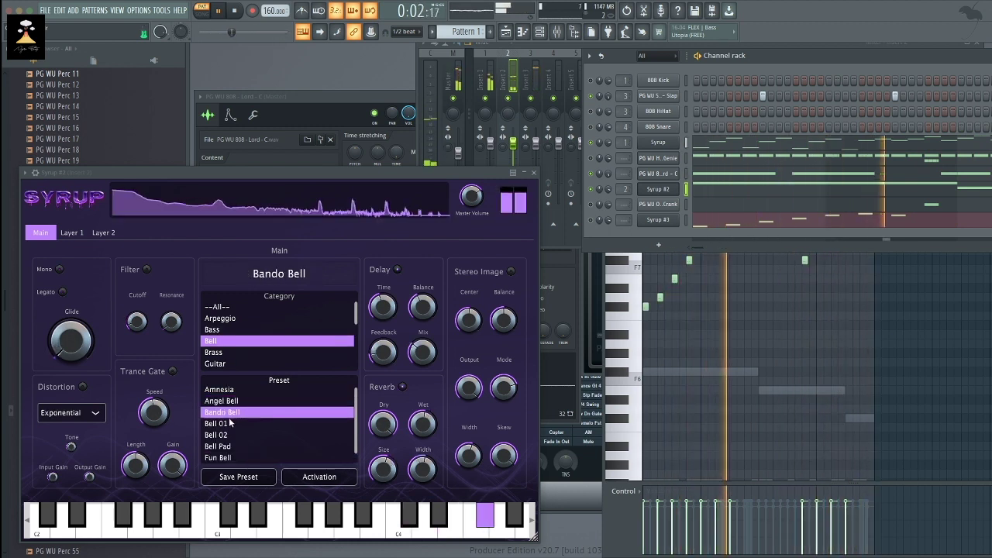
click(226, 423)
click(226, 436)
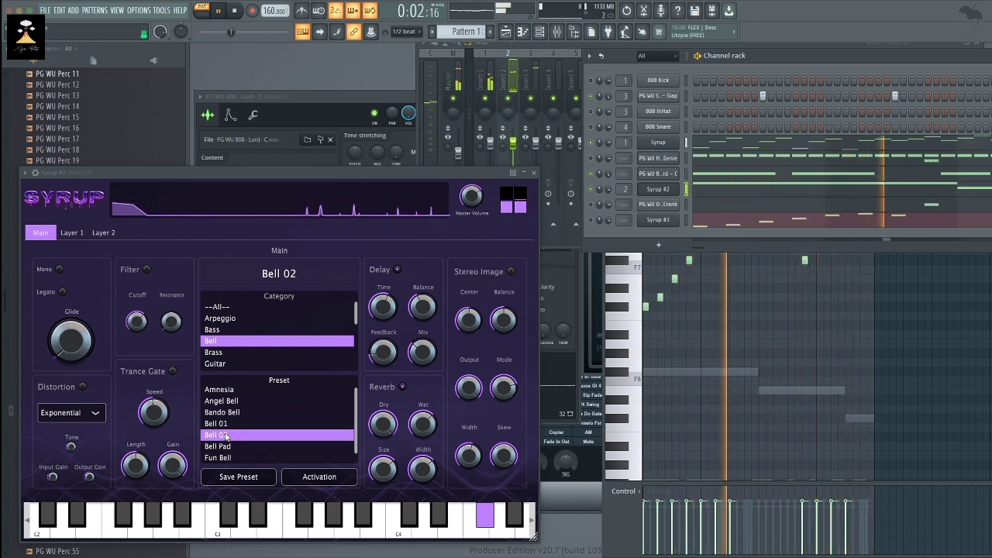
scroll(226, 436, down, 1)
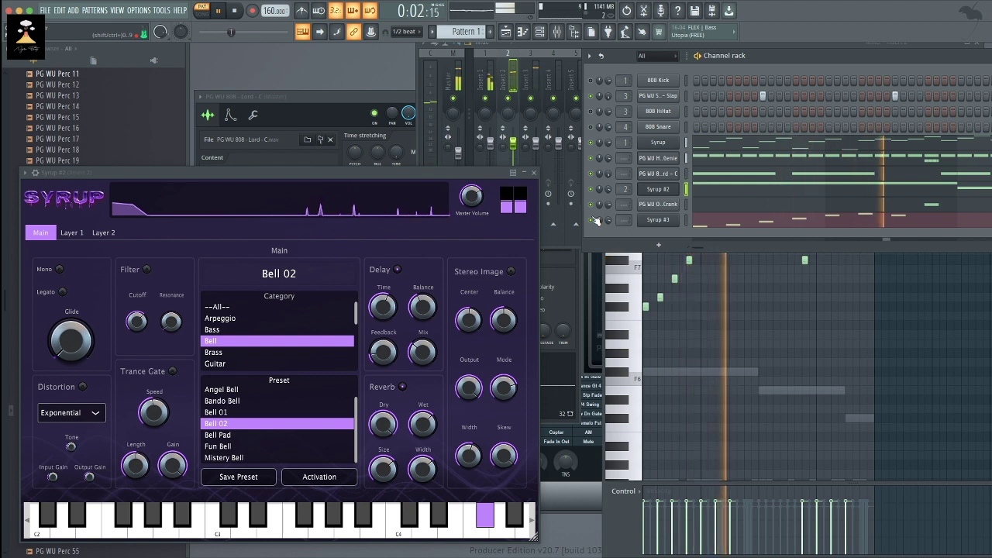
- Open the Syrup #3 instance, show its Plucked preset category and audition Da Pluck
click(651, 220)
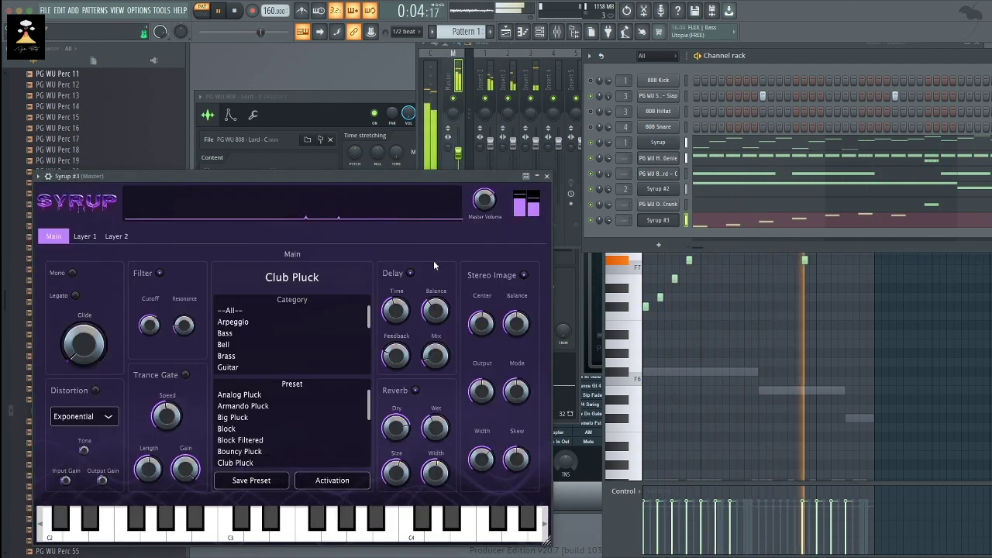
scroll(254, 353, down, 5)
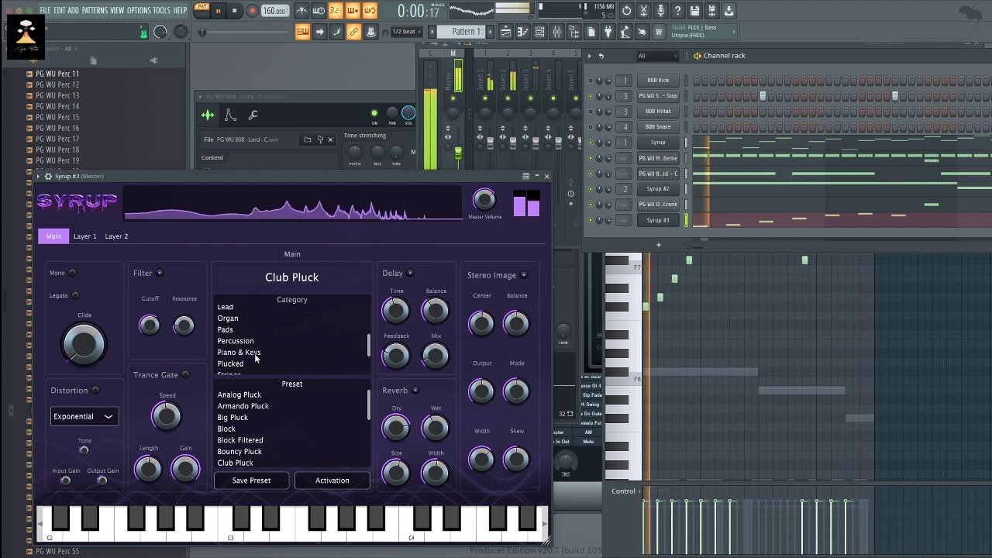
scroll(241, 343, up, 1)
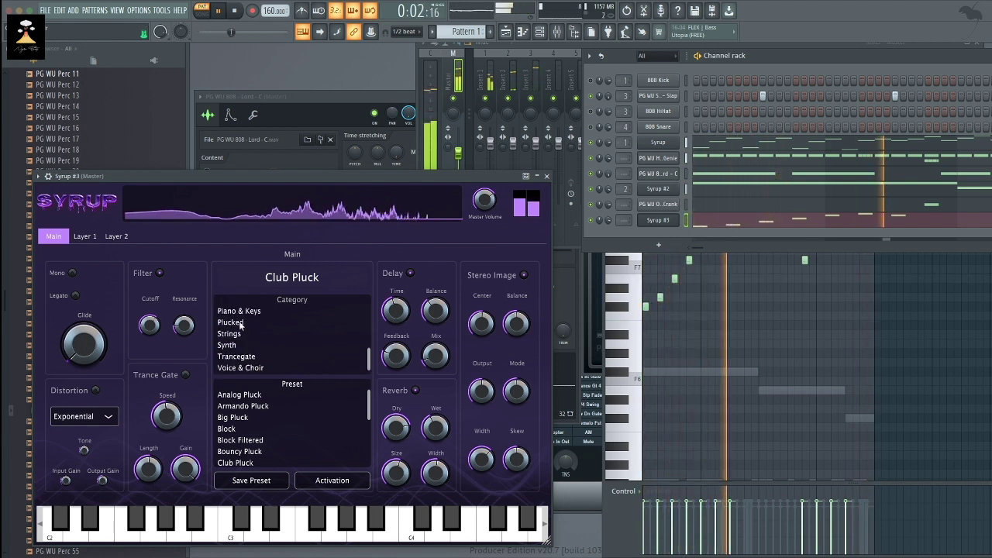
click(239, 322)
scroll(254, 400, down, 1)
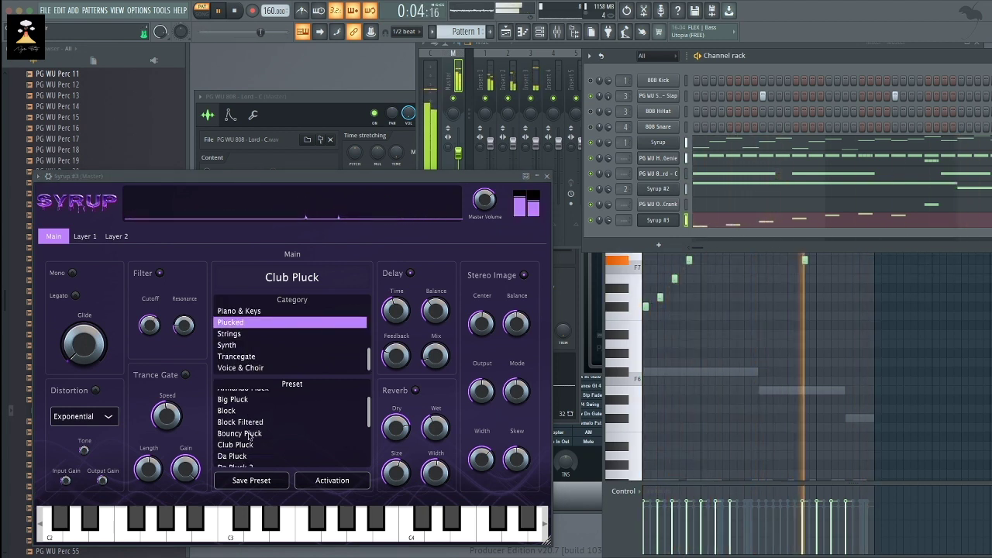
click(237, 452)
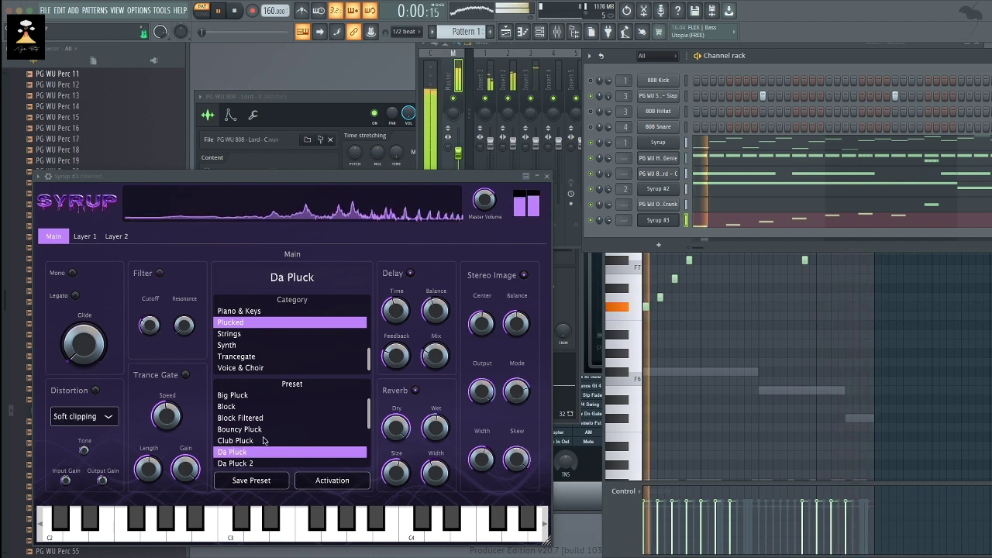
- Audition the plucked presets Da Pluck 2, Da Pluck 3 and Da Pluck 4 in Syrup #3
scroll(263, 440, down, 1)
scroll(263, 440, up, 2)
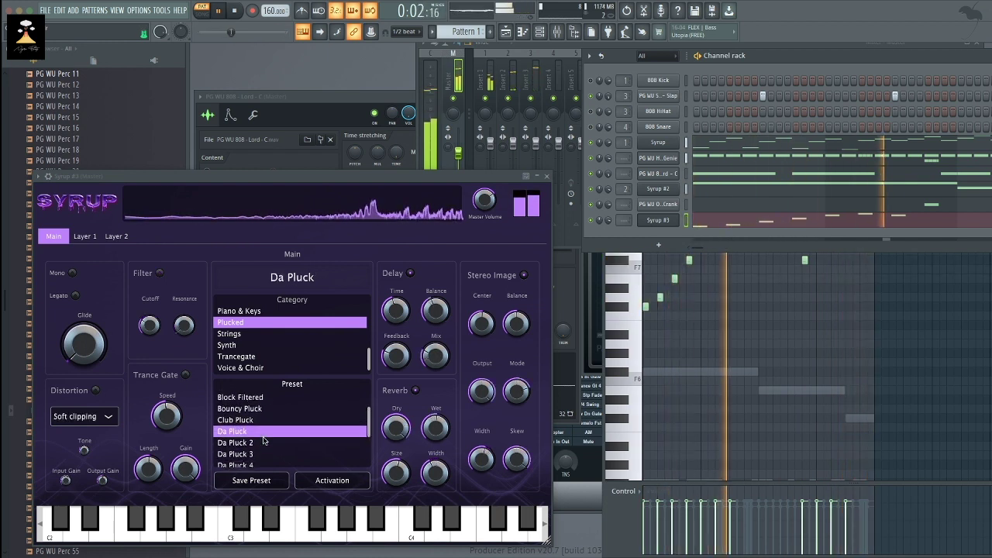
scroll(264, 441, down, 1)
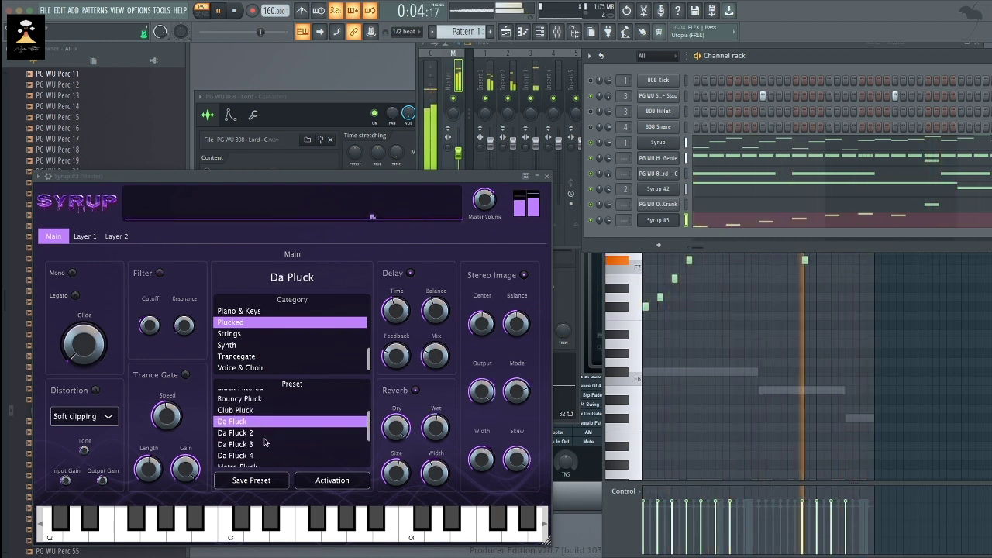
scroll(264, 440, down, 3)
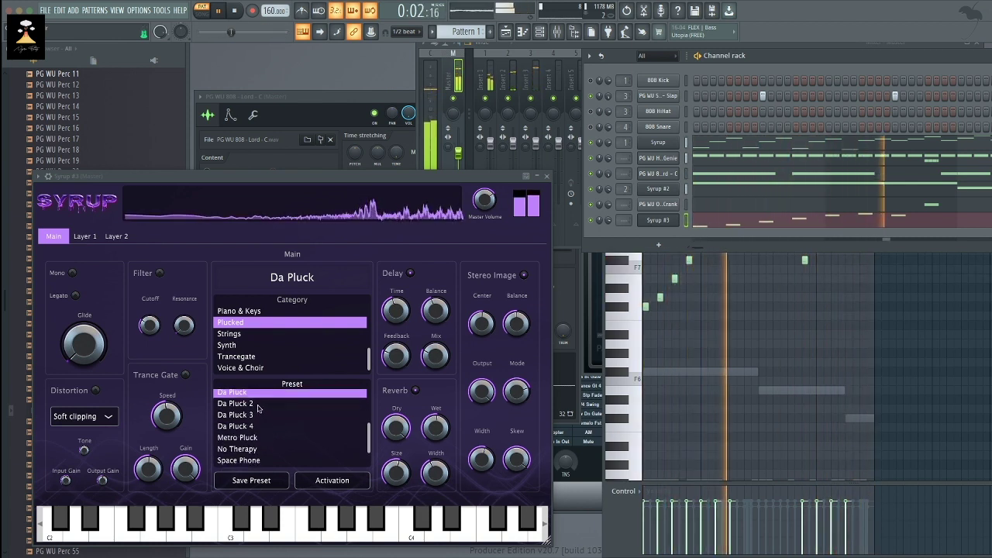
click(236, 403)
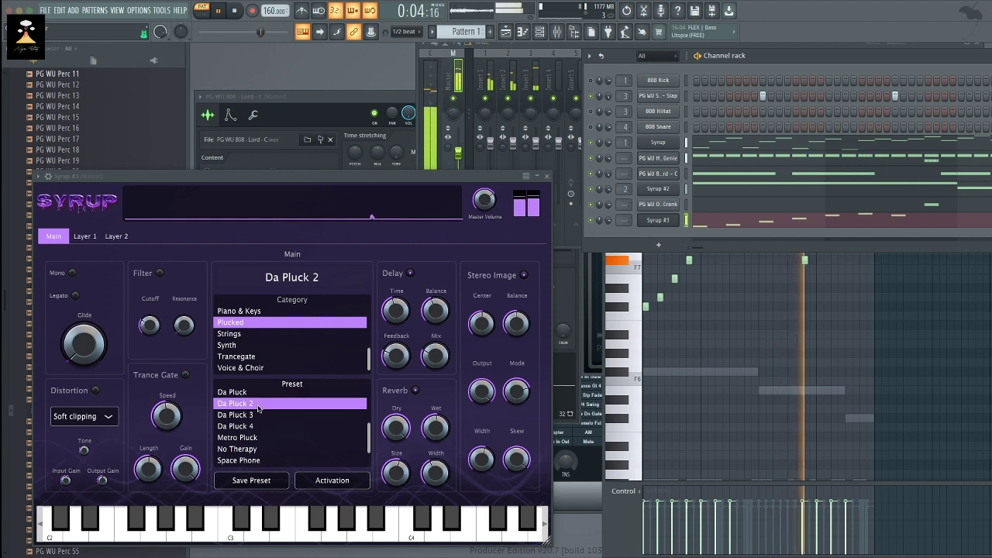
click(251, 415)
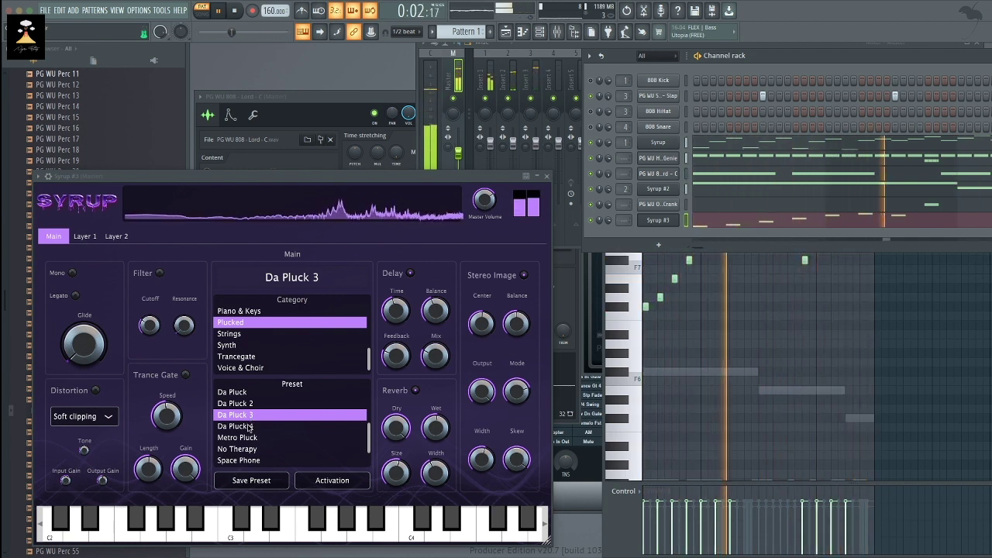
click(249, 426)
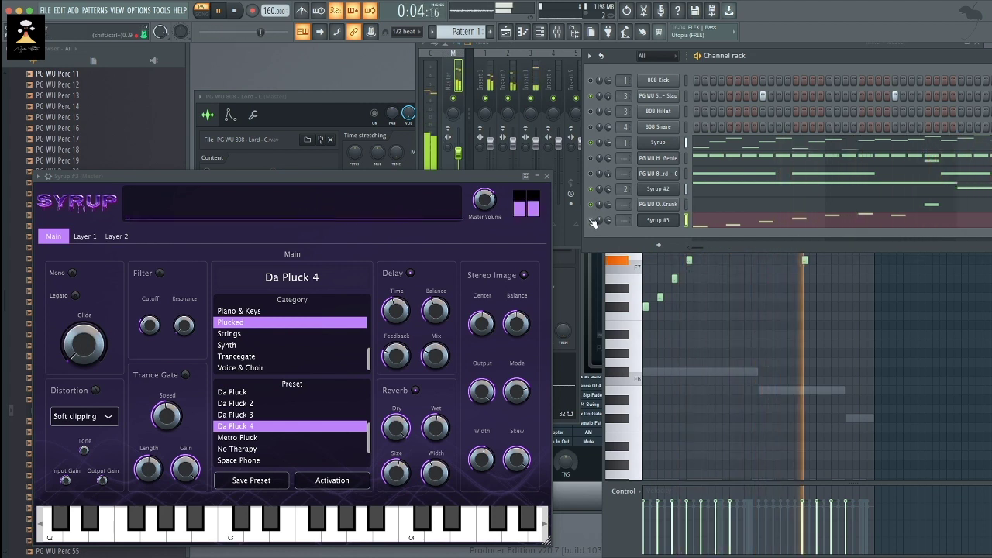
- Audition Metro Pluck, No Therapy, Space Phone, Therepy Pizi and Therepy Plucked in Syrup #3, leaving Wave Pluck loaded
click(270, 440)
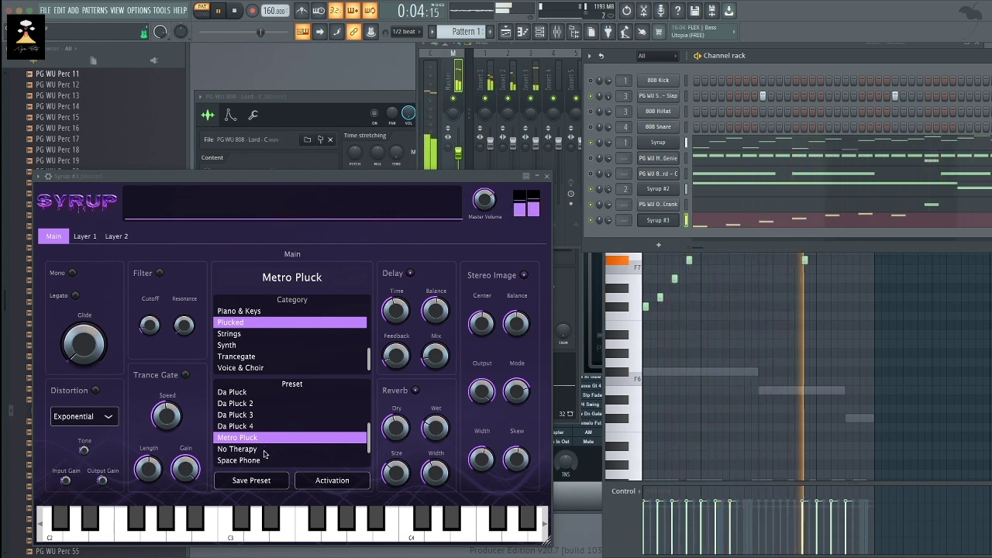
click(263, 450)
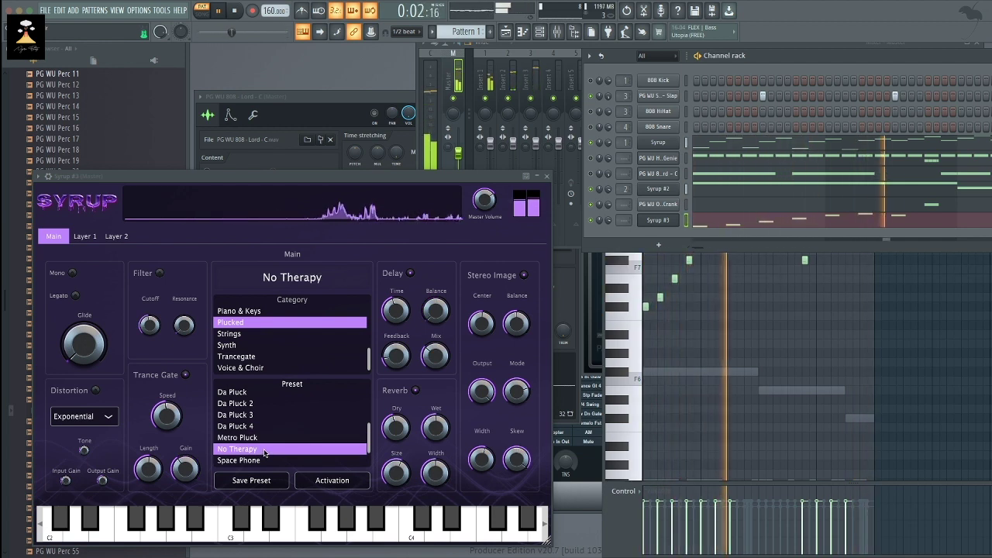
scroll(263, 452, down, 1)
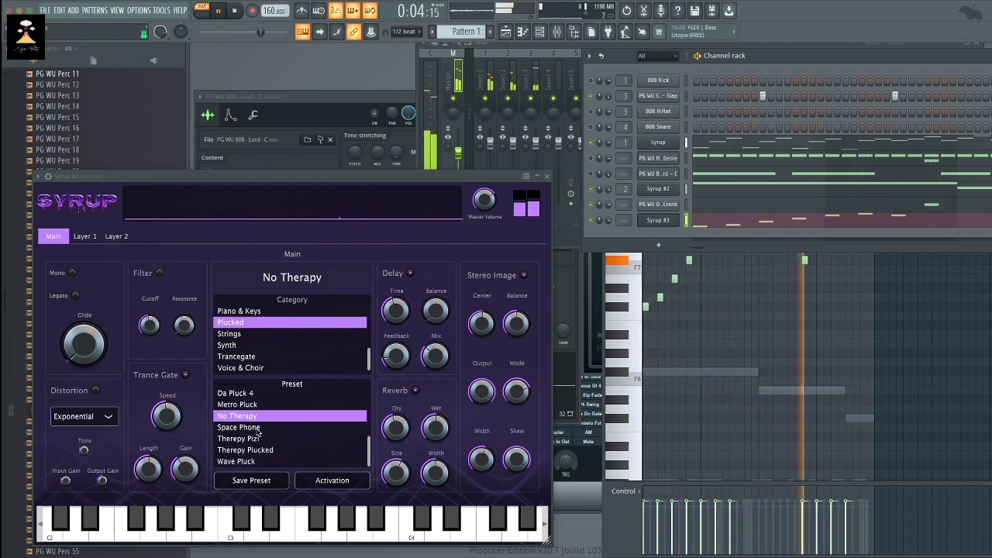
click(256, 429)
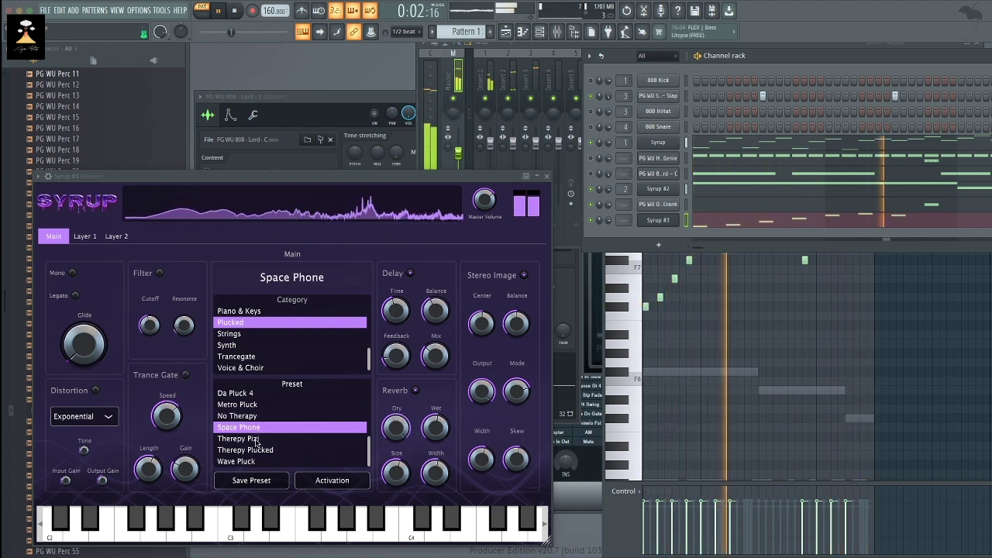
click(256, 439)
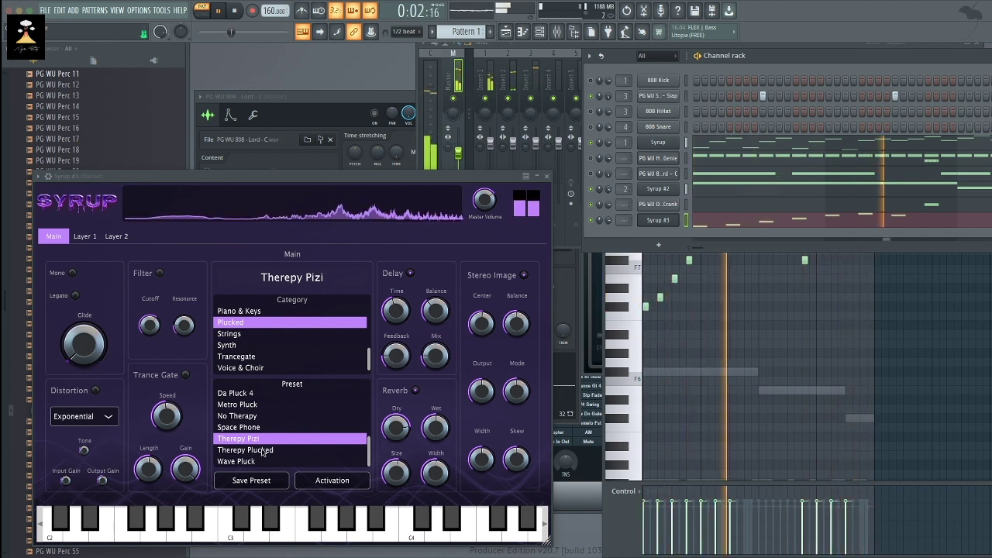
click(262, 451)
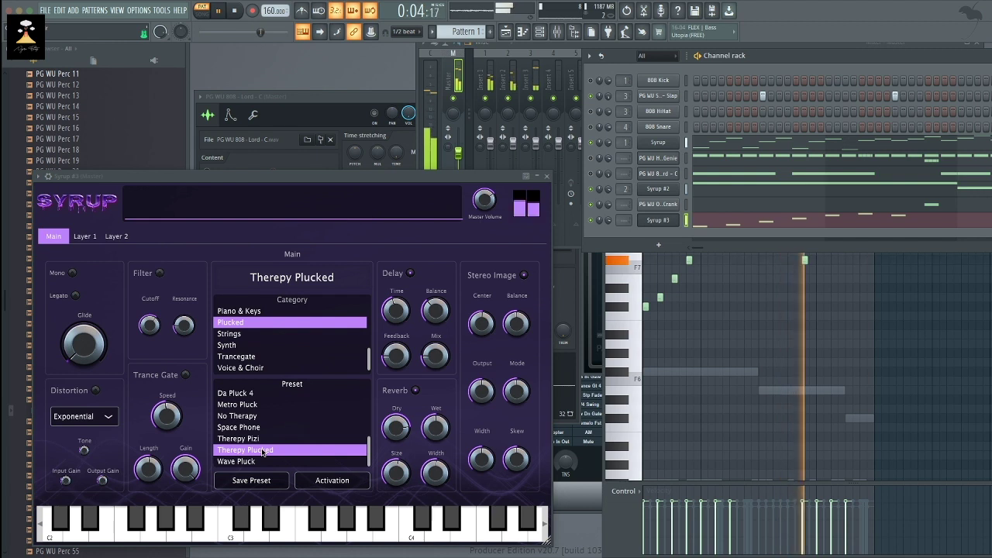
click(247, 462)
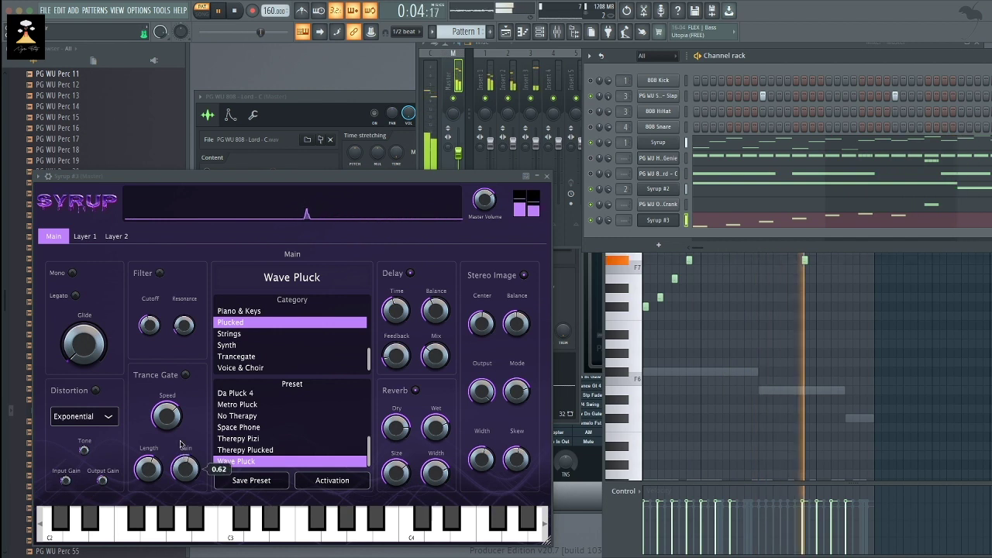
- Toggle solo on the Syrup #3 channel and move its plugin window up over the mixer
right_click(593, 220)
click(601, 228)
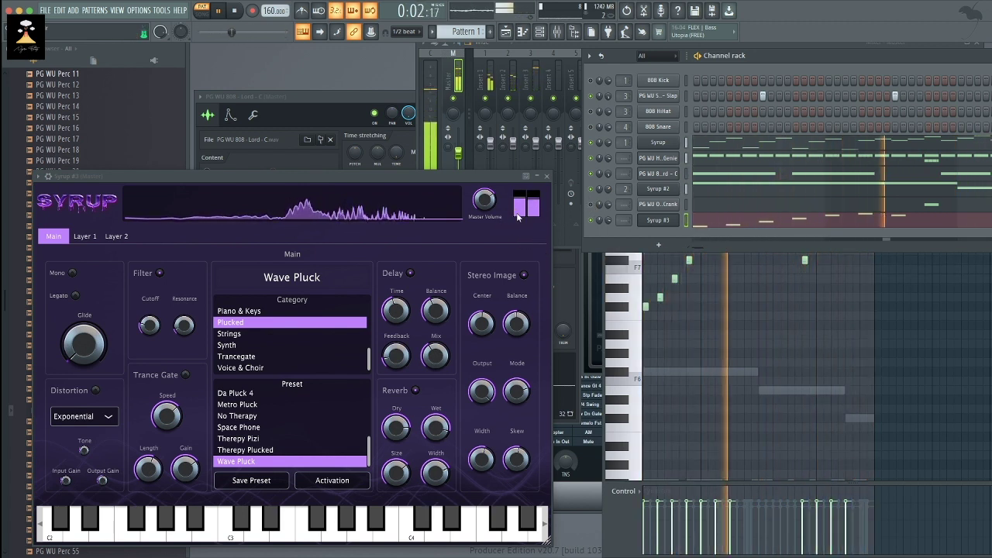
drag(248, 178, 331, 97)
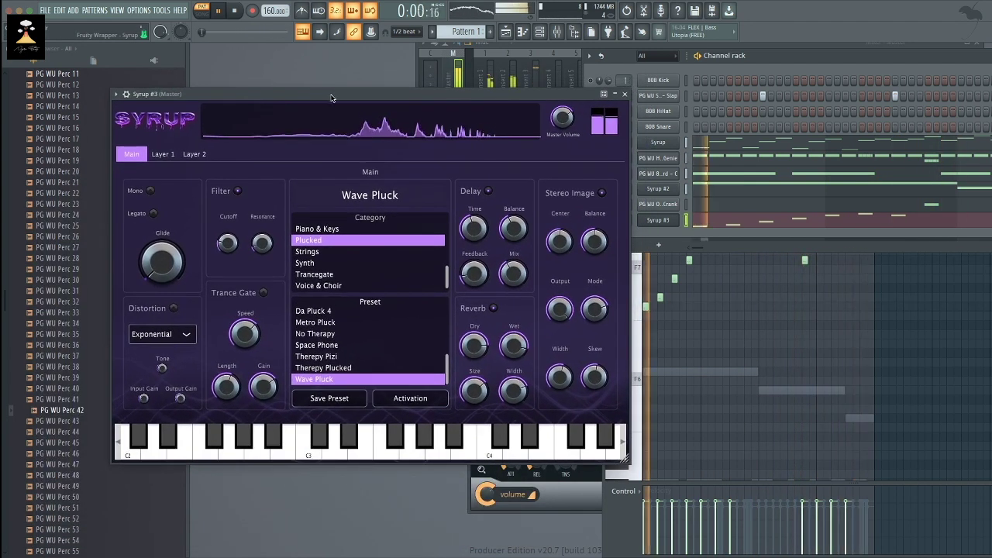